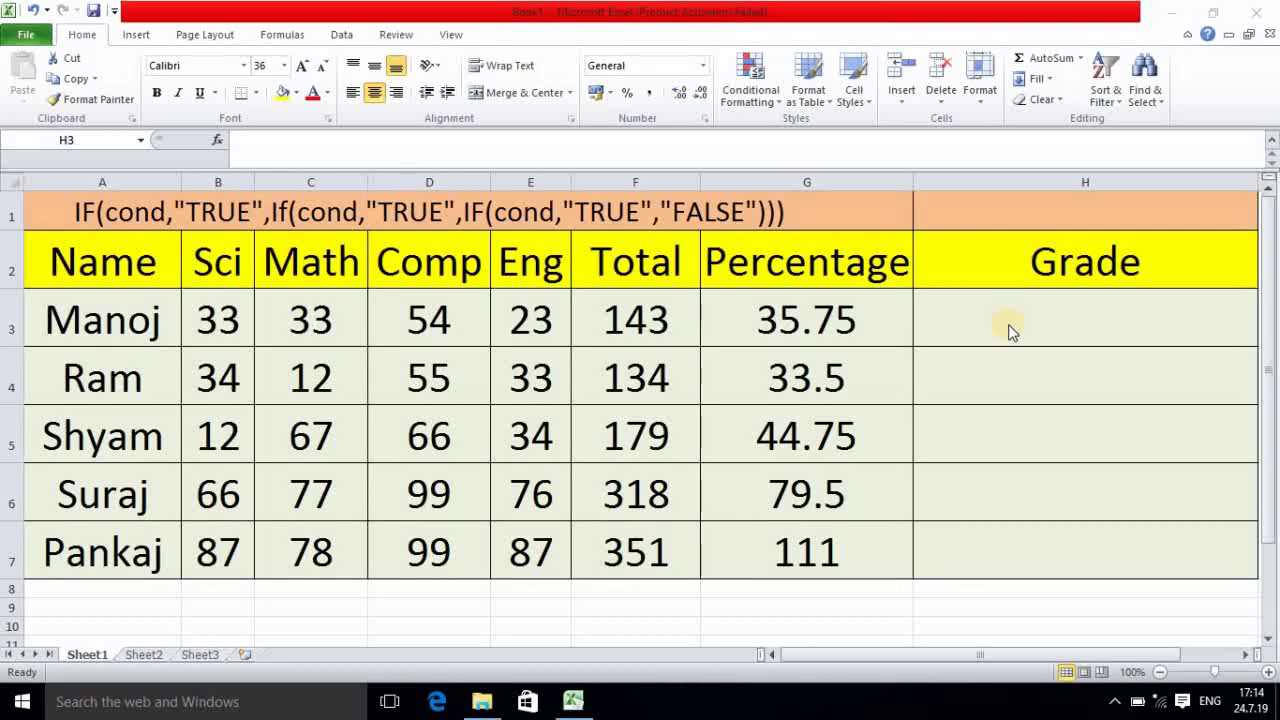
Step: Check the grade criteria on Sheet2, and in H3 of Sheet1 begin an IF formula returning "D" when G3<35
left_click(143, 654)
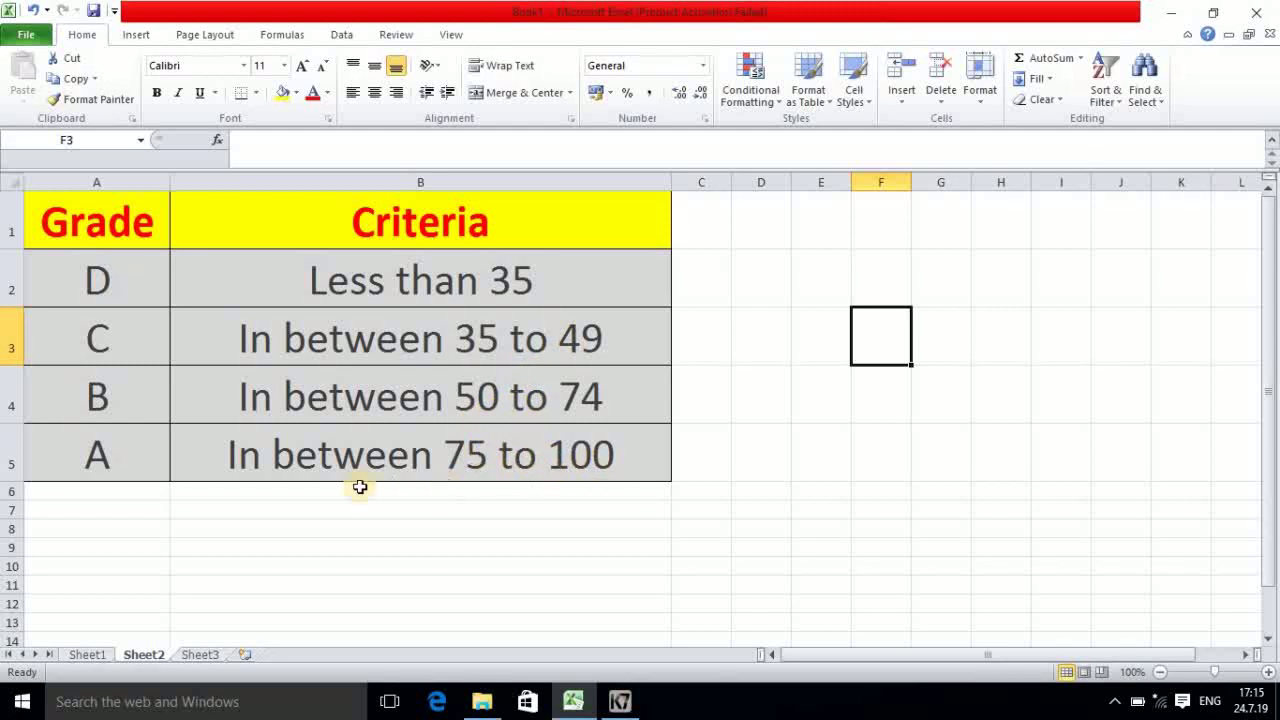
left_click(89, 655)
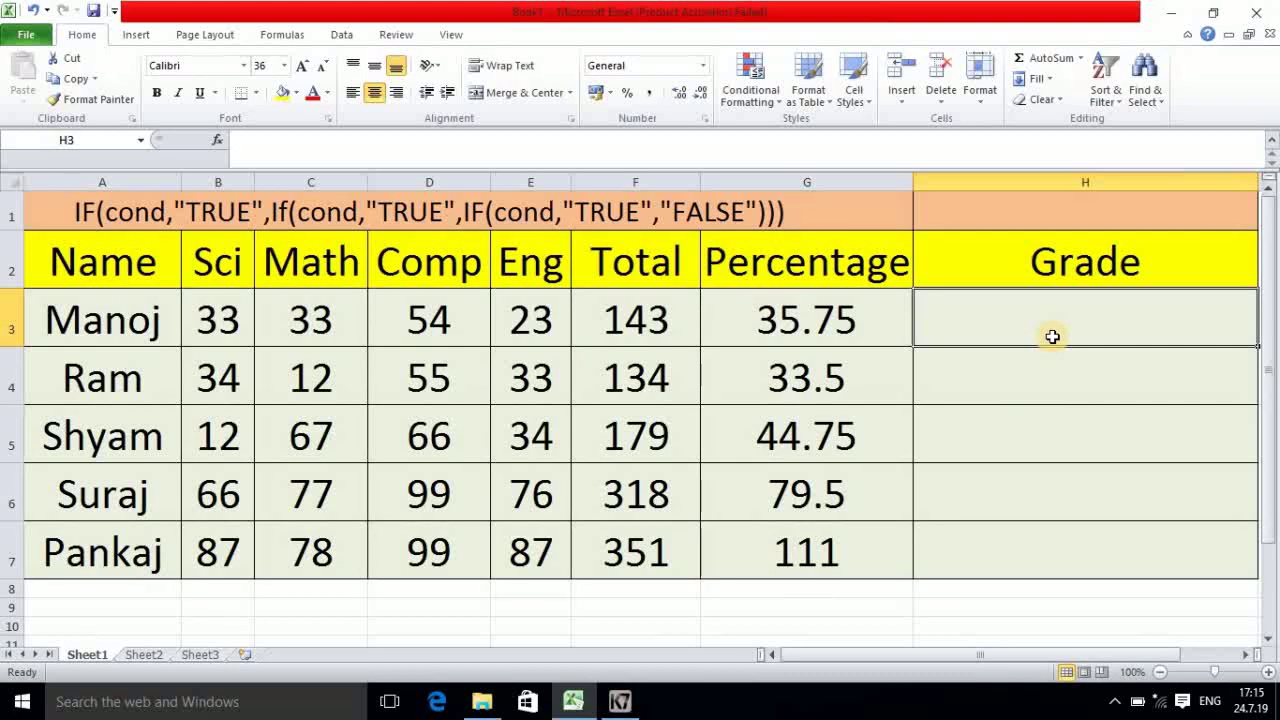
type("=")
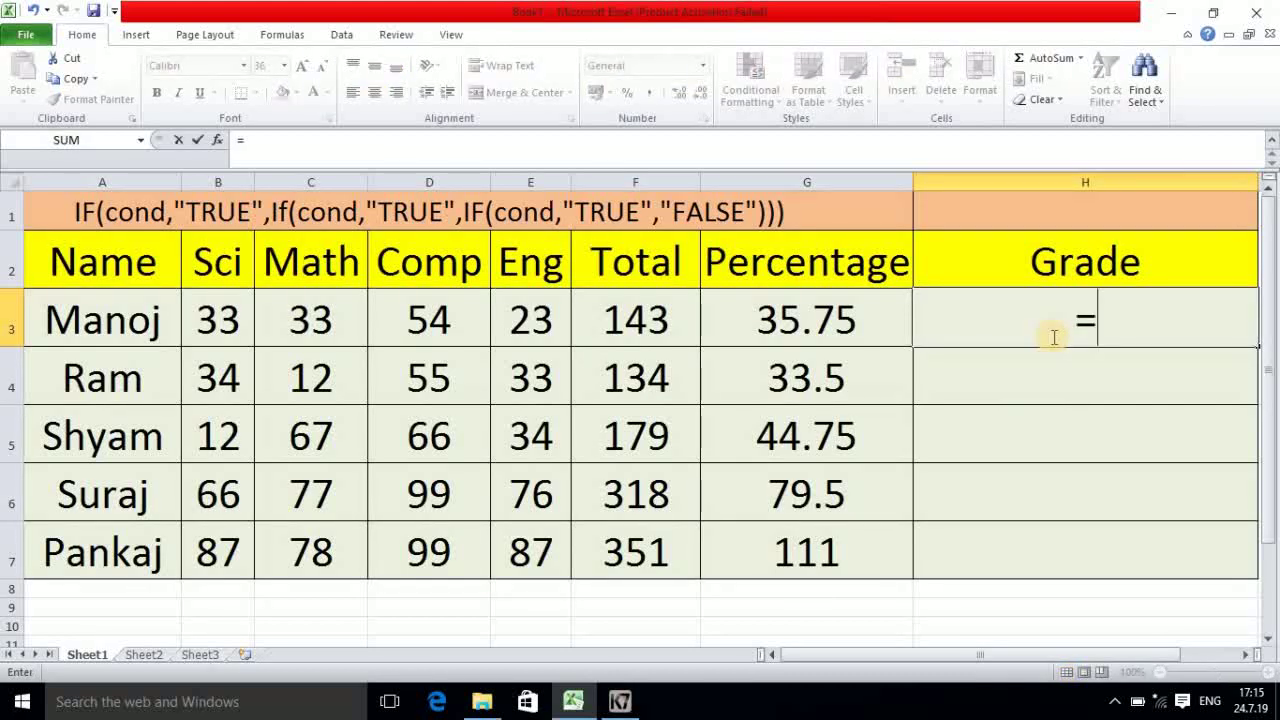
type("if")
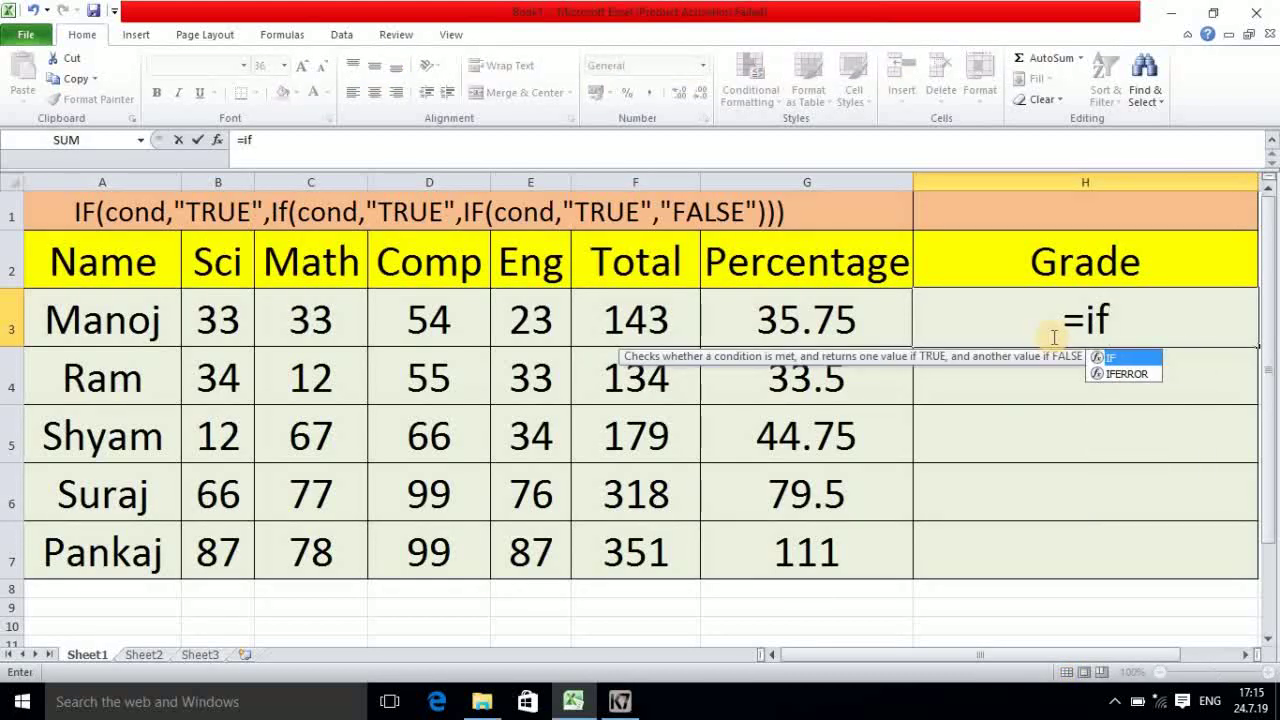
type("(")
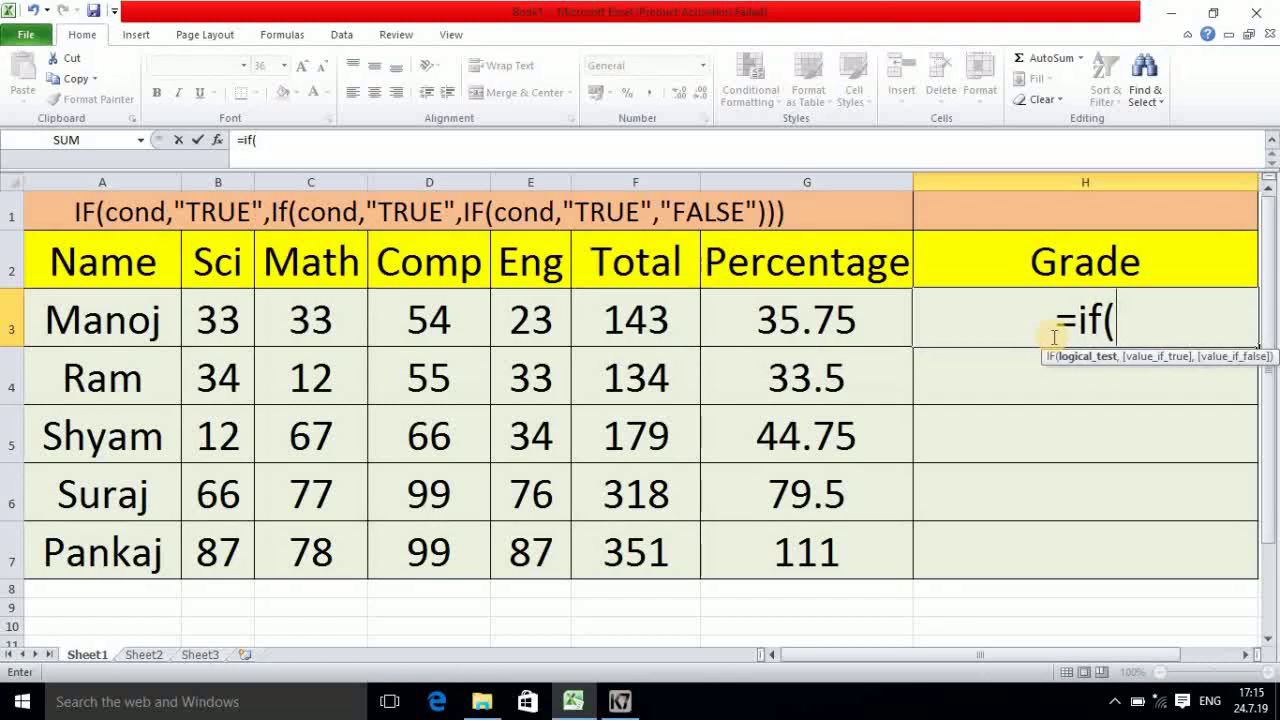
left_click(793, 326)
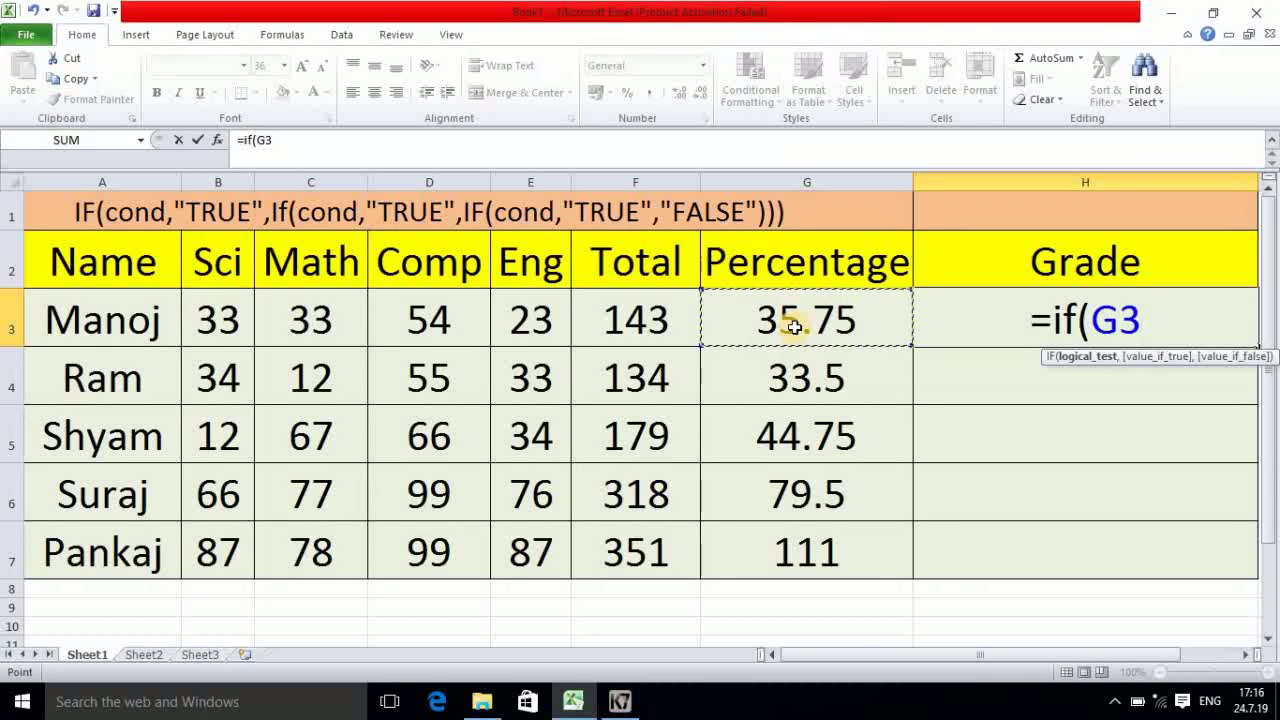
type("<35")
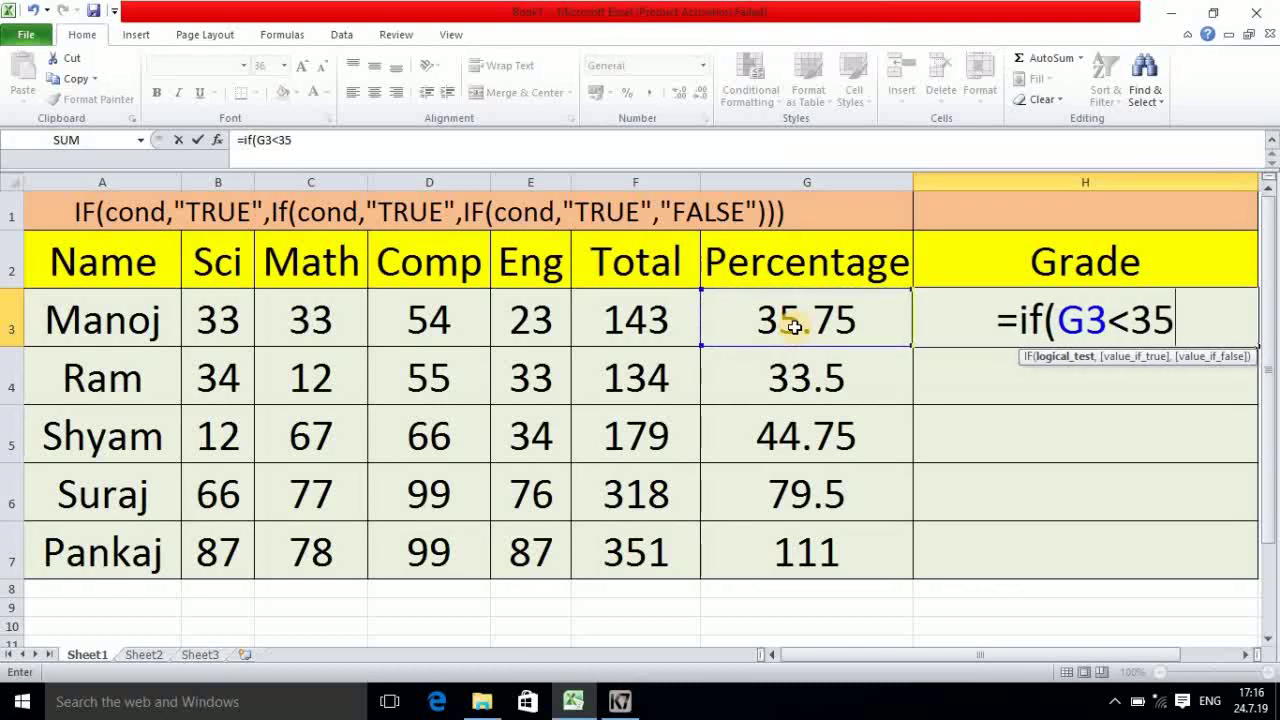
type(",\"")
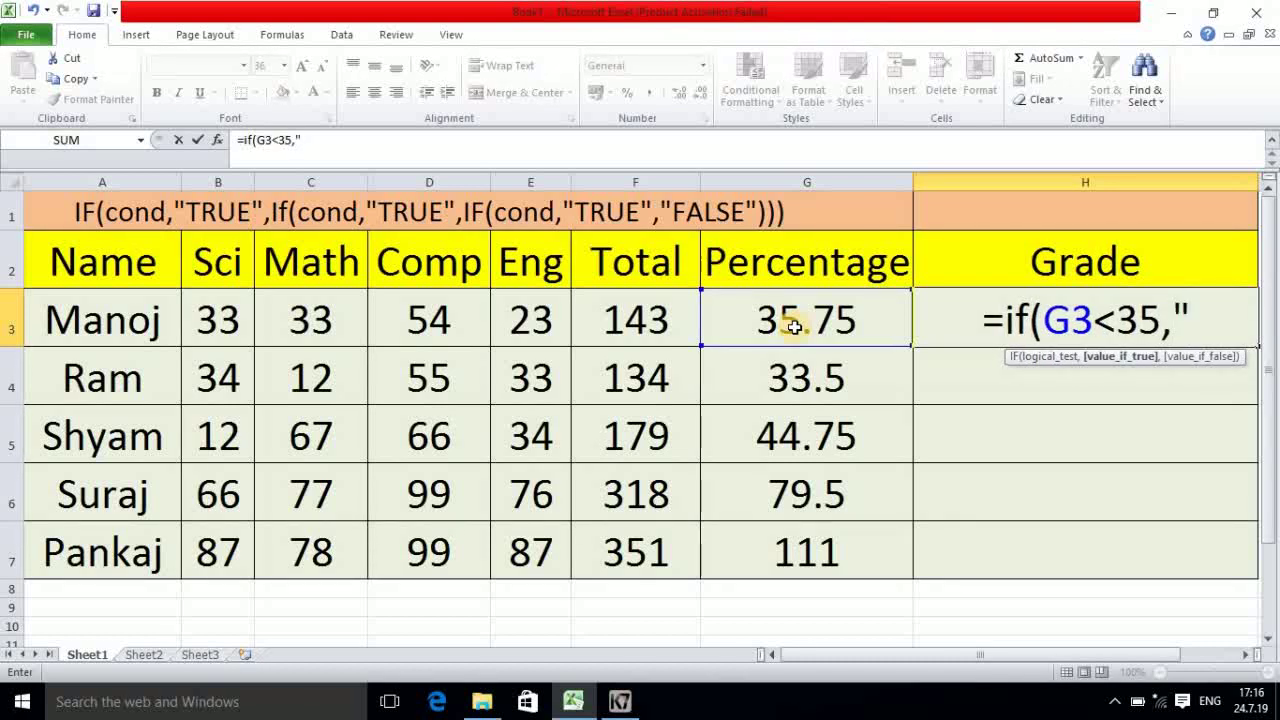
type("D")
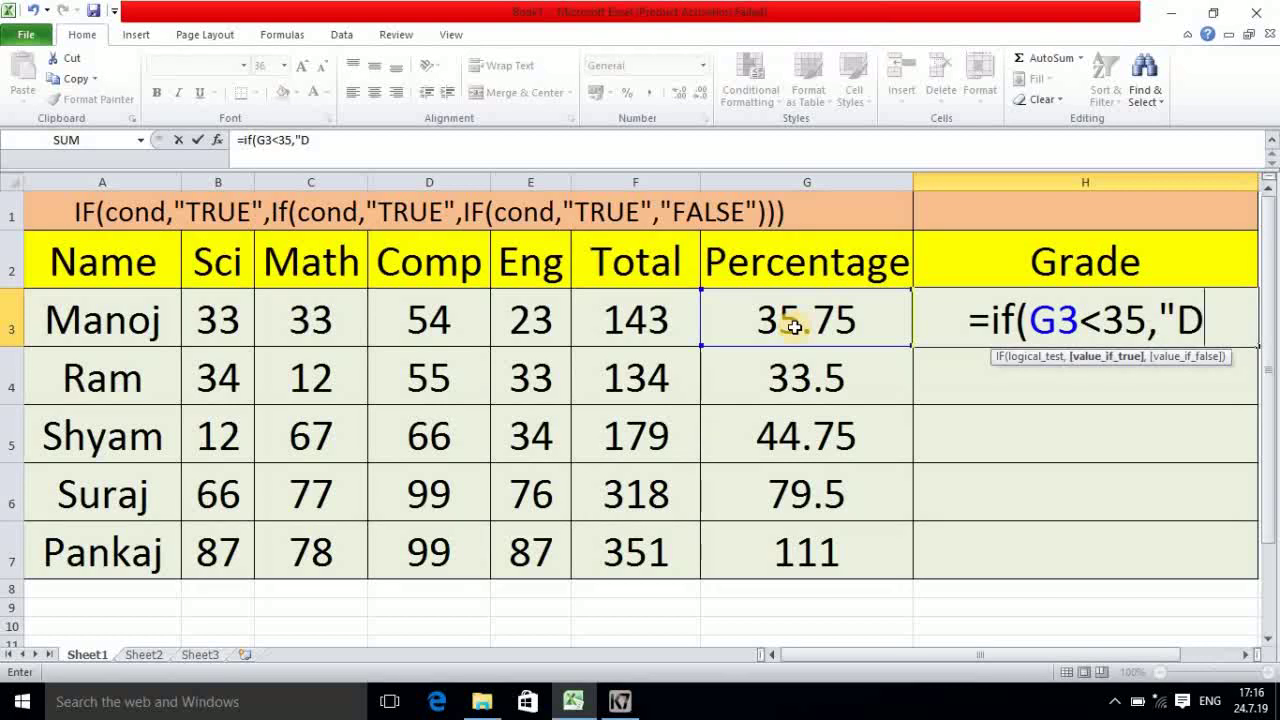
type("\",")
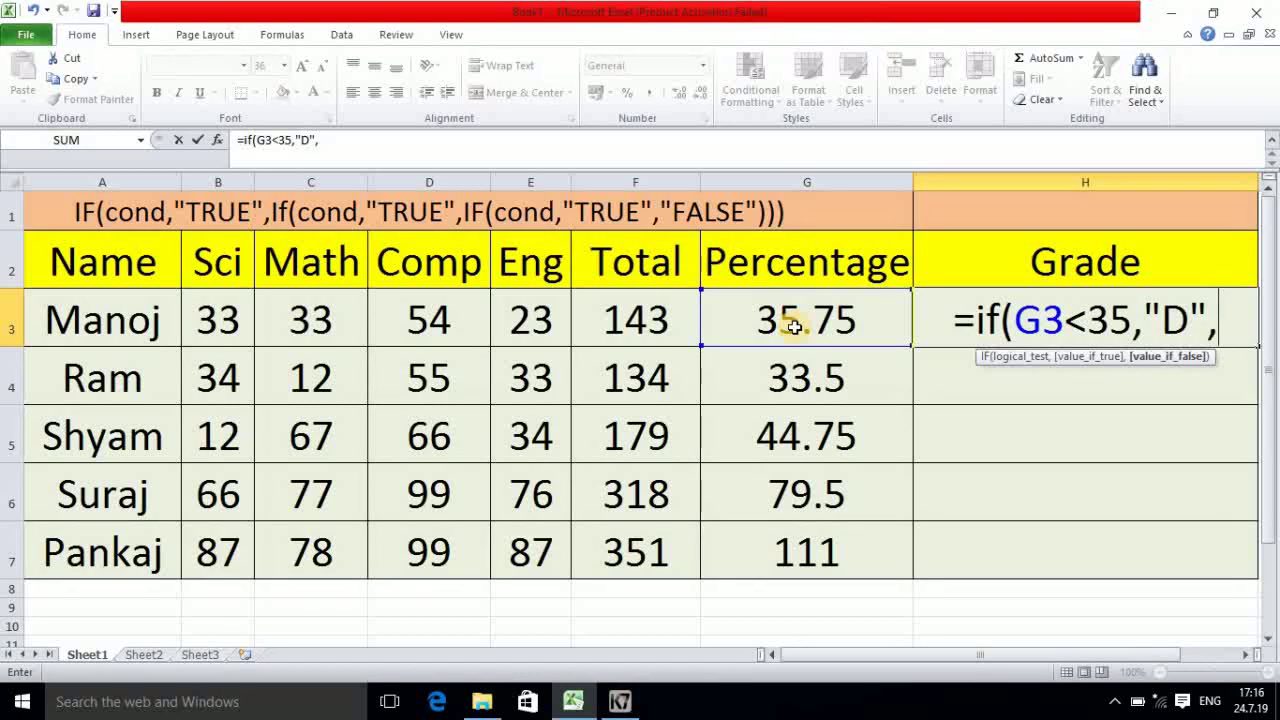
Step: Nest a second IF in the H3 formula as its false value, returning "C" when G3<50
type("if")
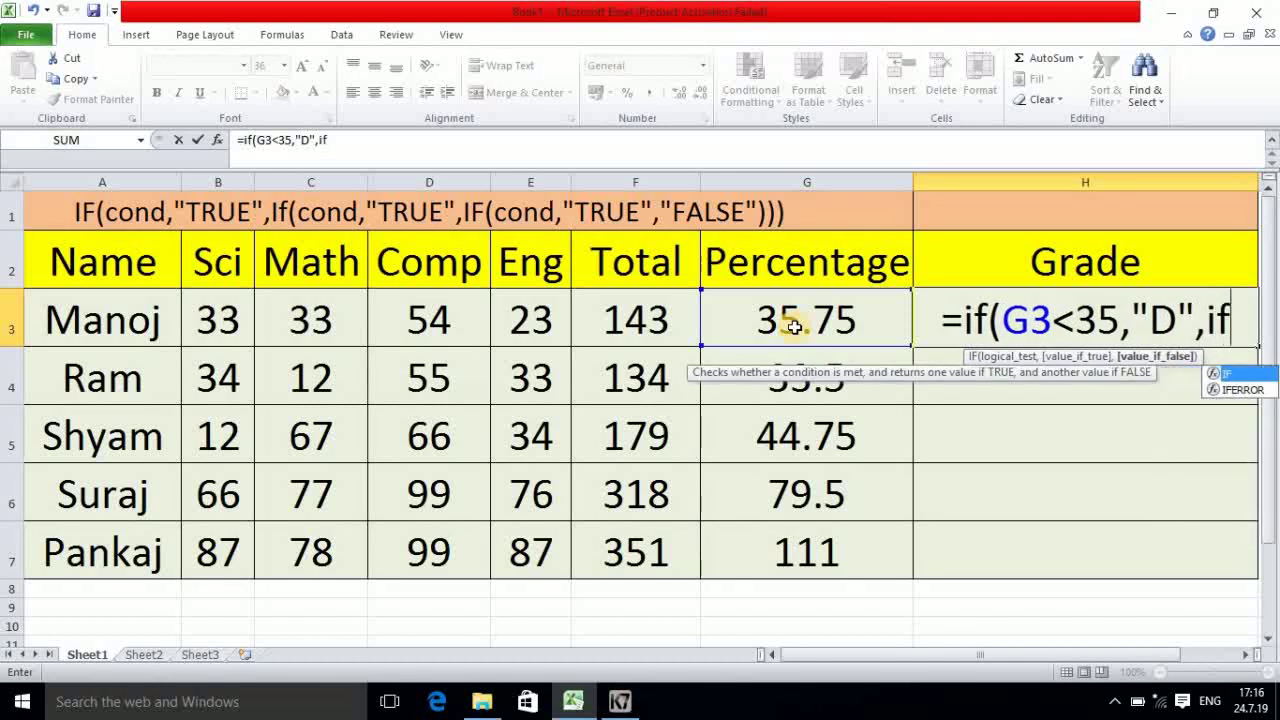
type("(G3<")
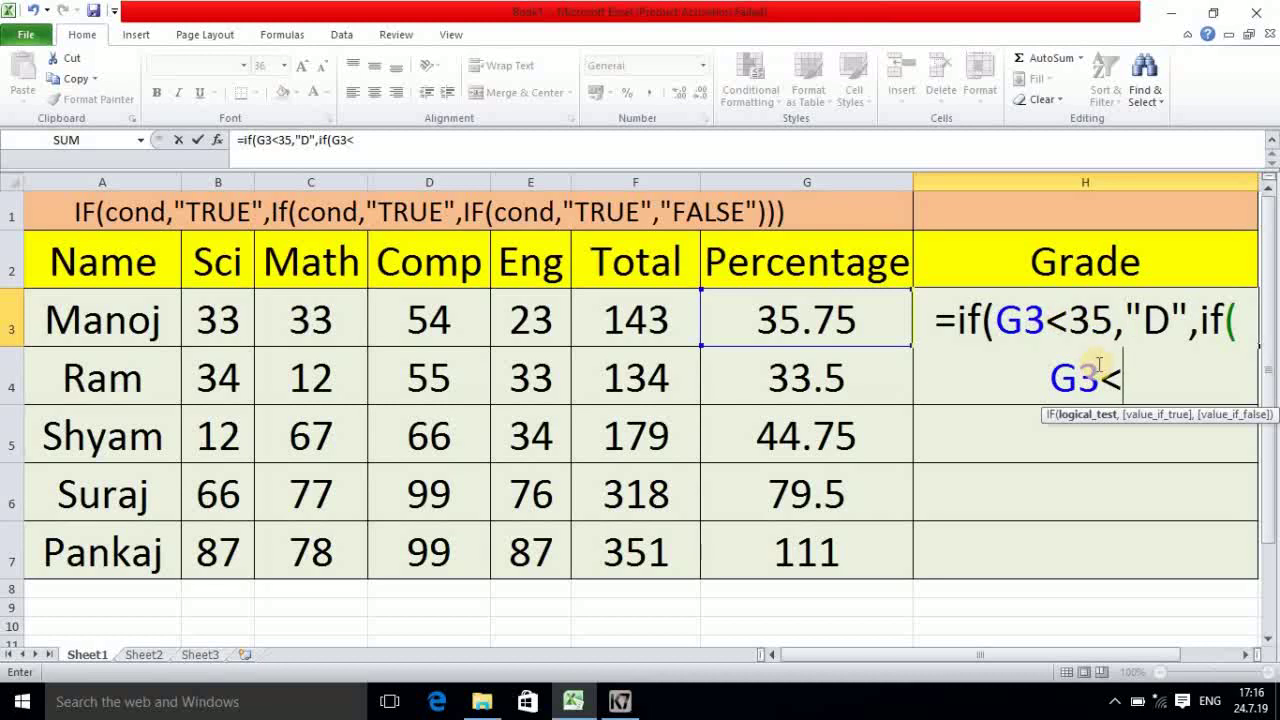
type("50")
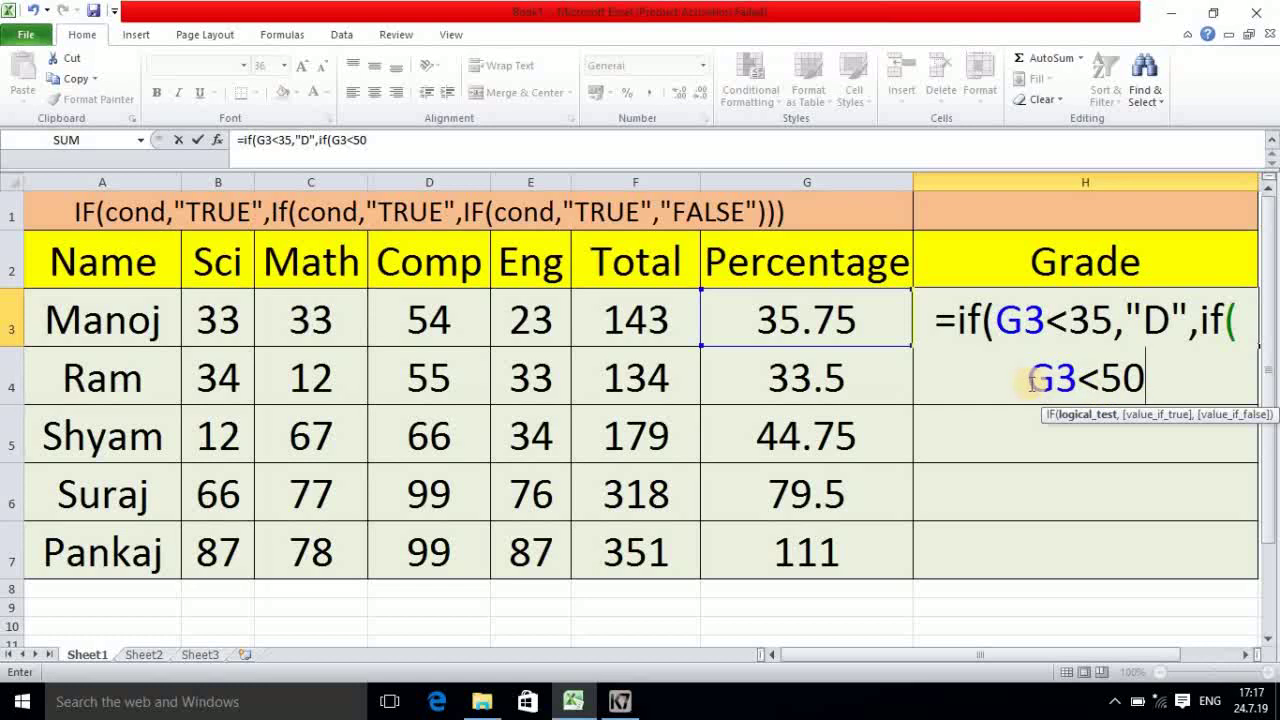
type(",\"")
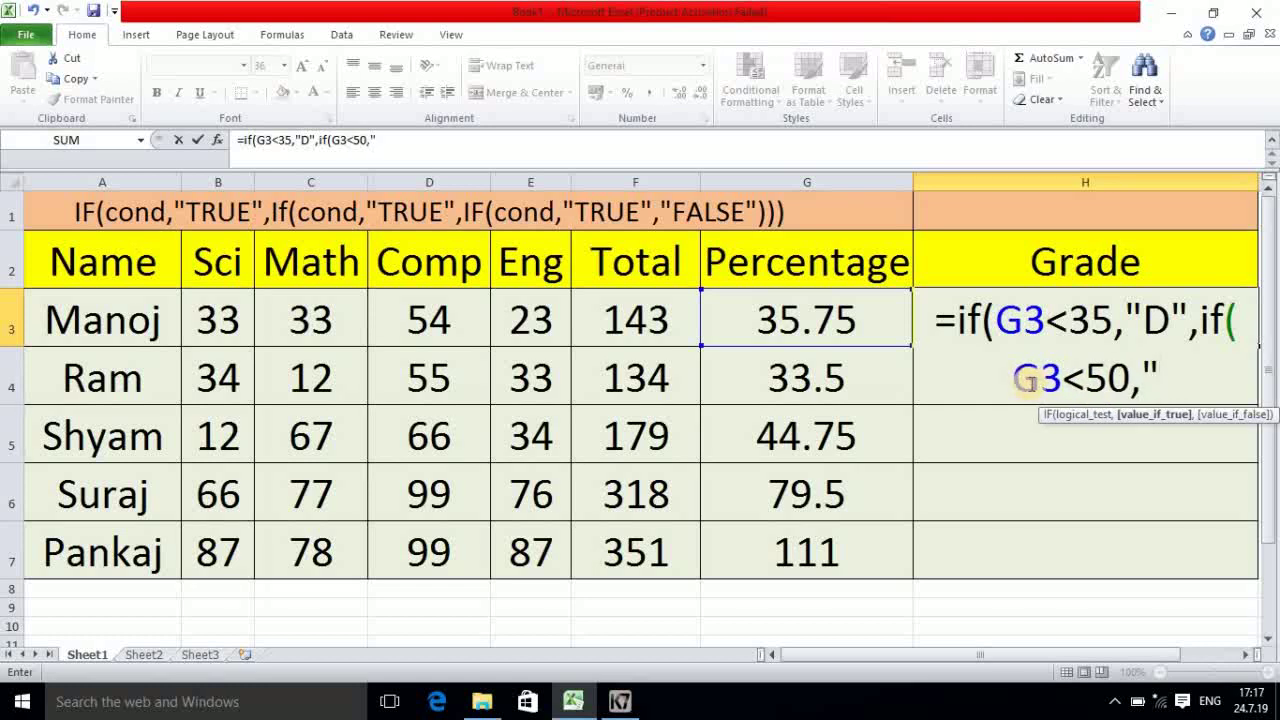
type("C")
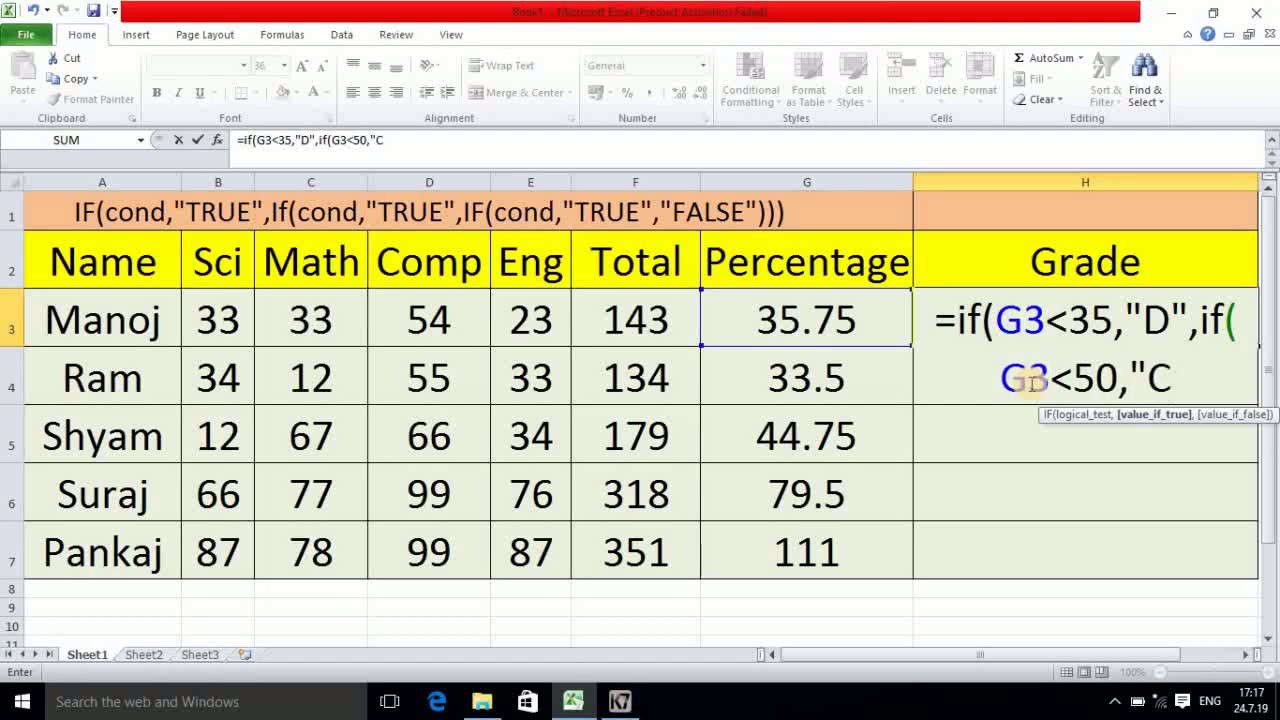
type("\",")
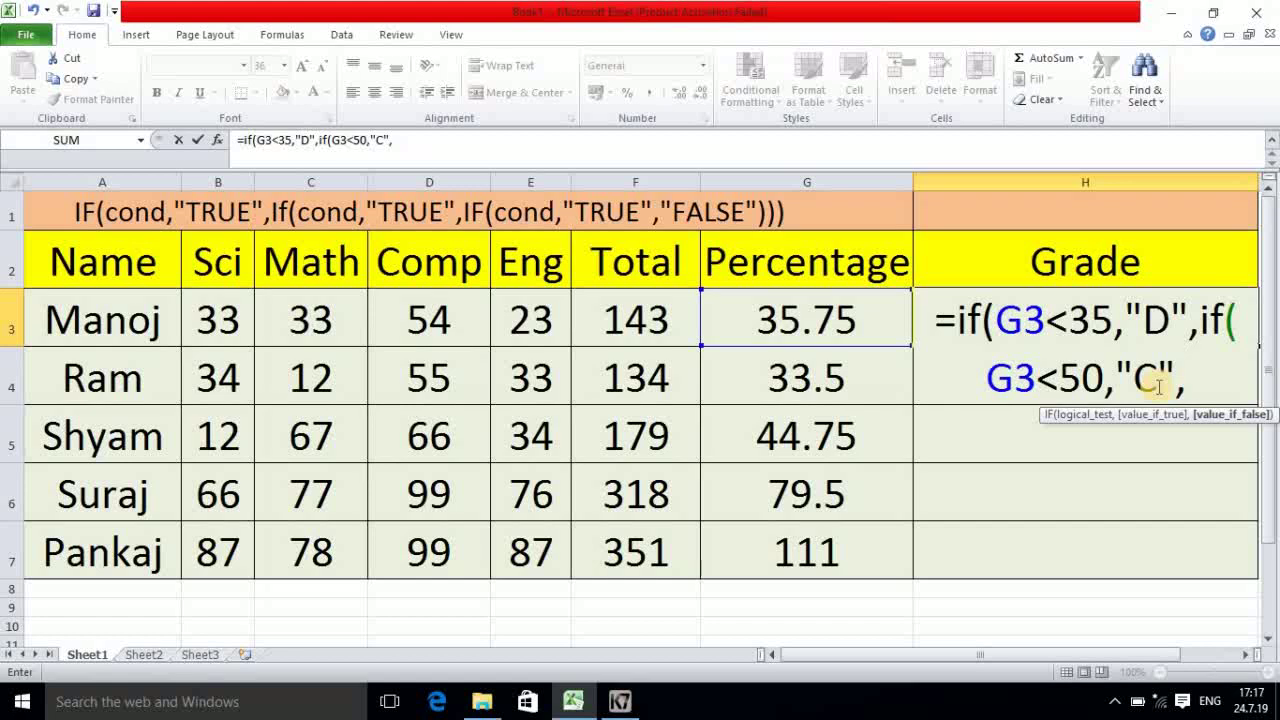
Step: Nest a third IF in the H3 formula that returns "B" when G3<75
type("if")
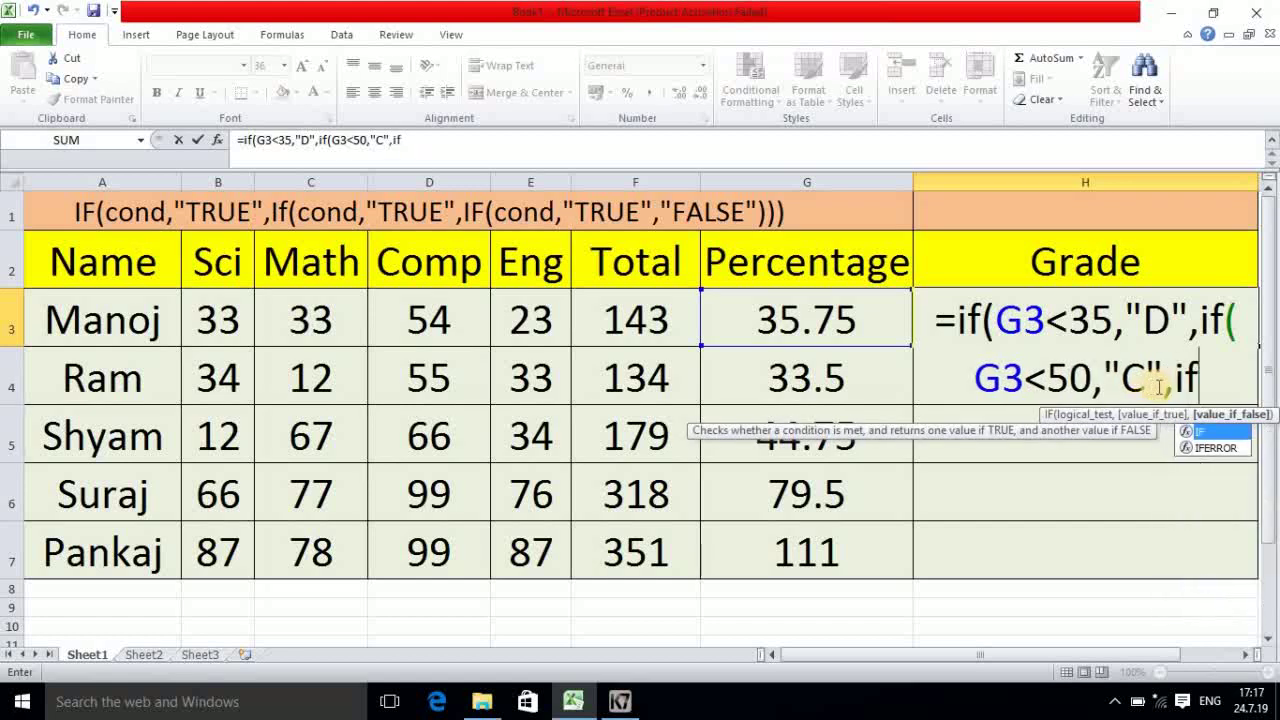
type("(")
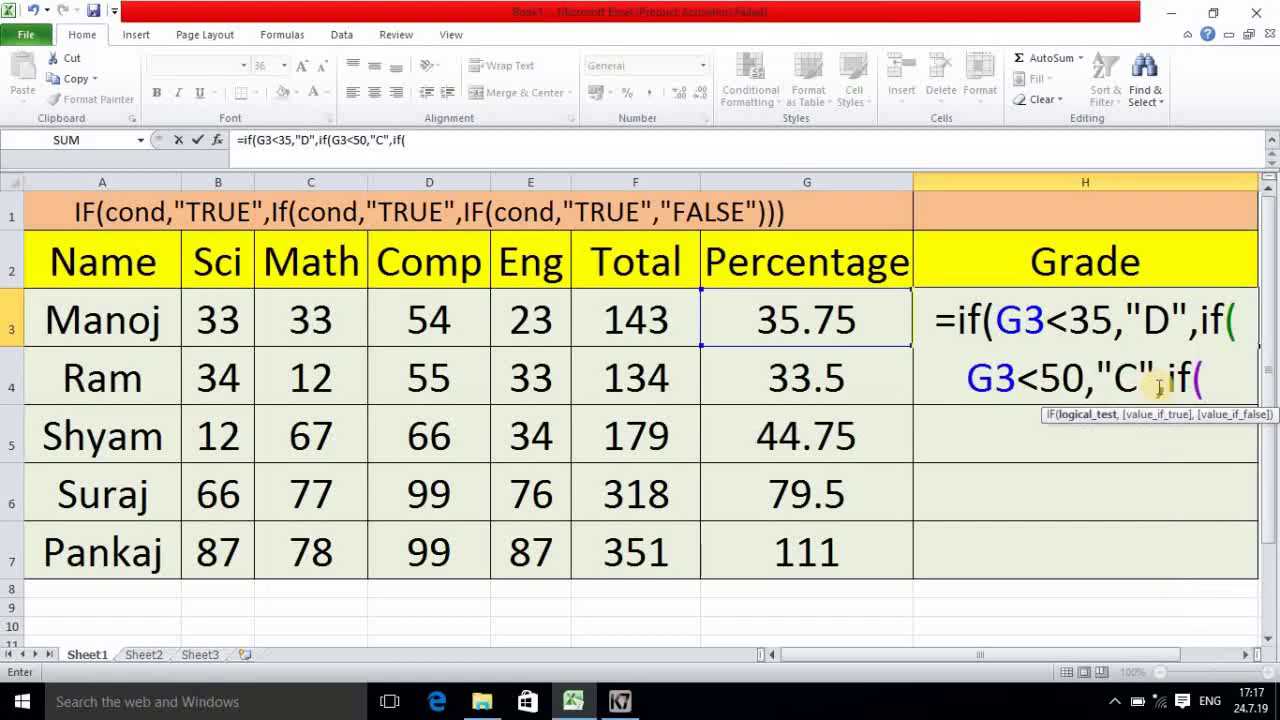
left_click(825, 325)
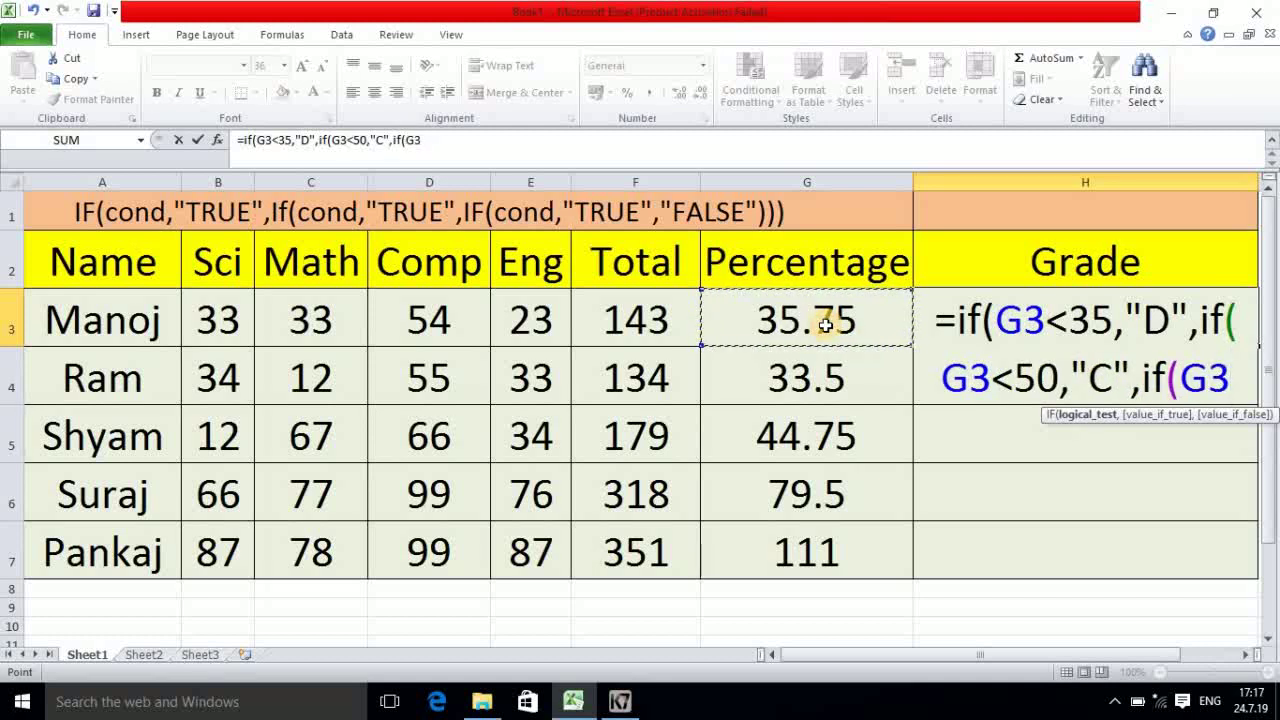
type("<")
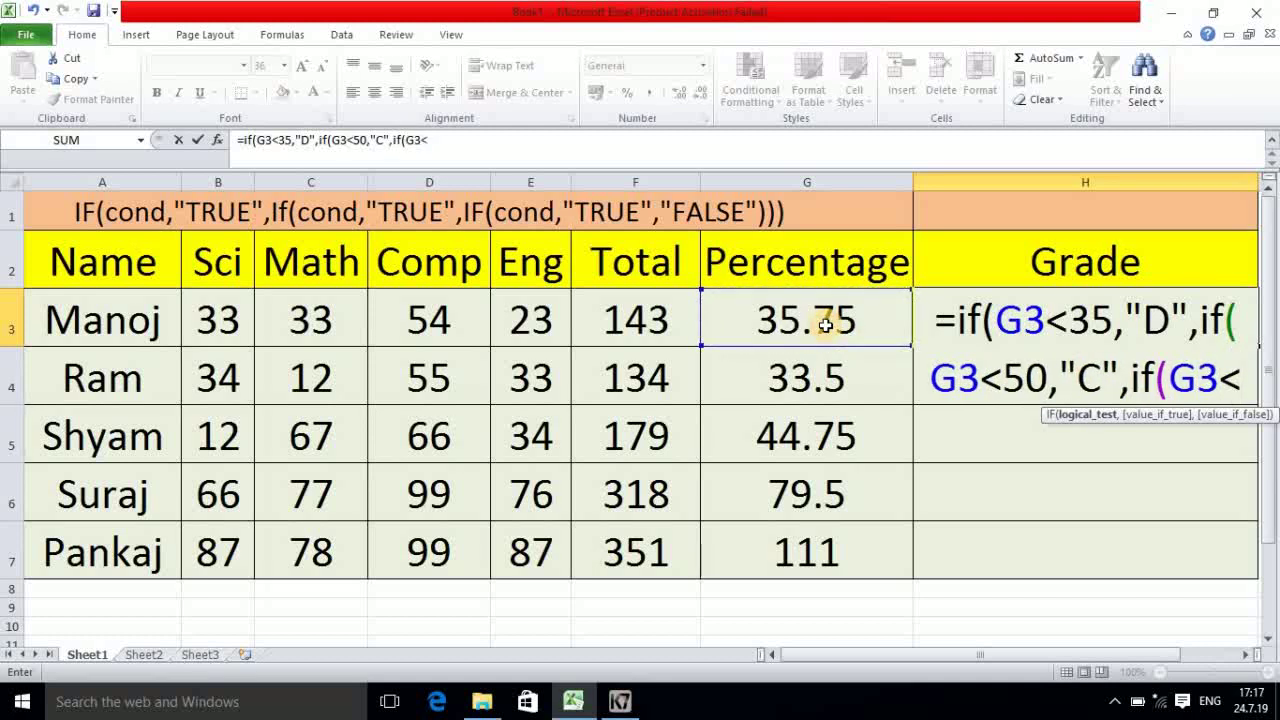
type("75")
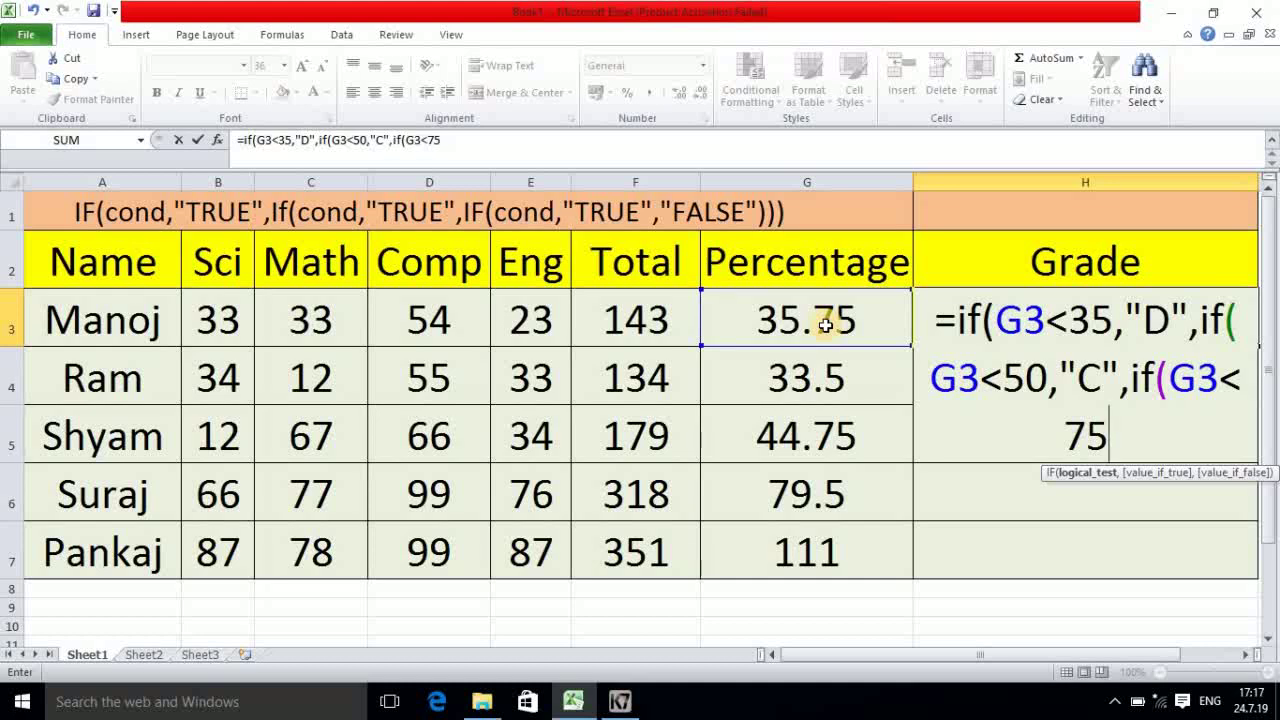
type(",\"")
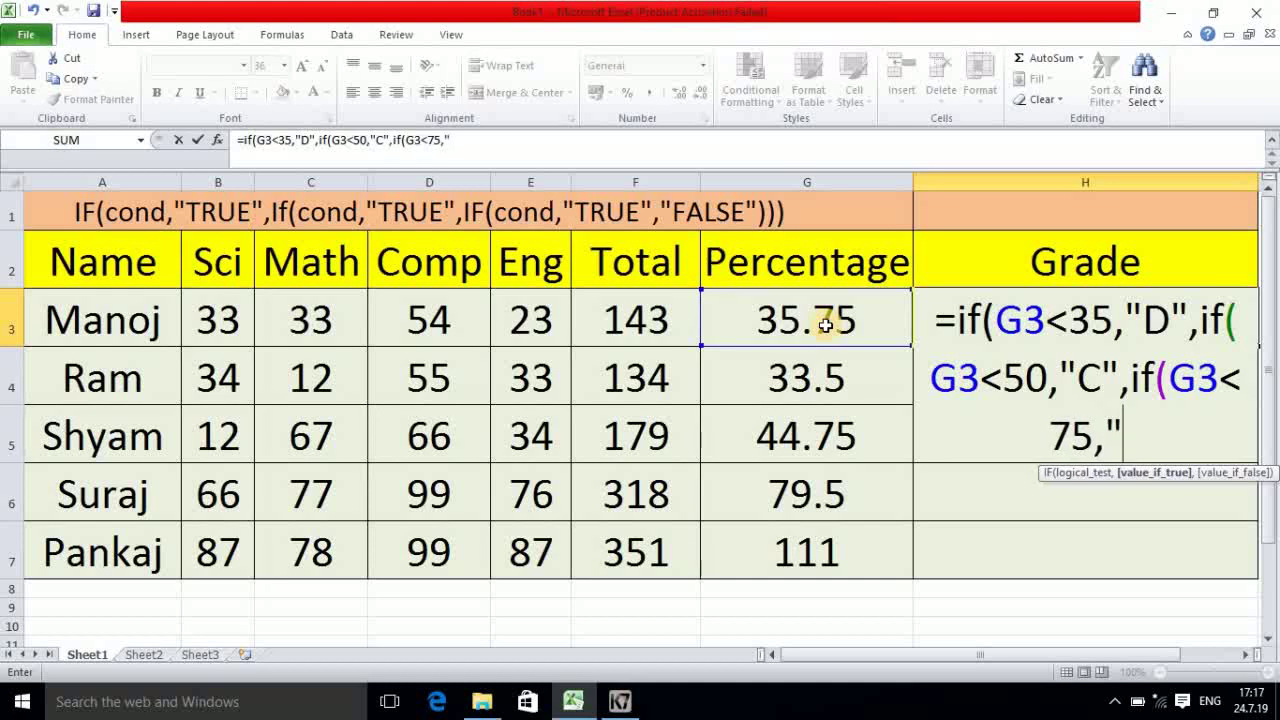
type("B")
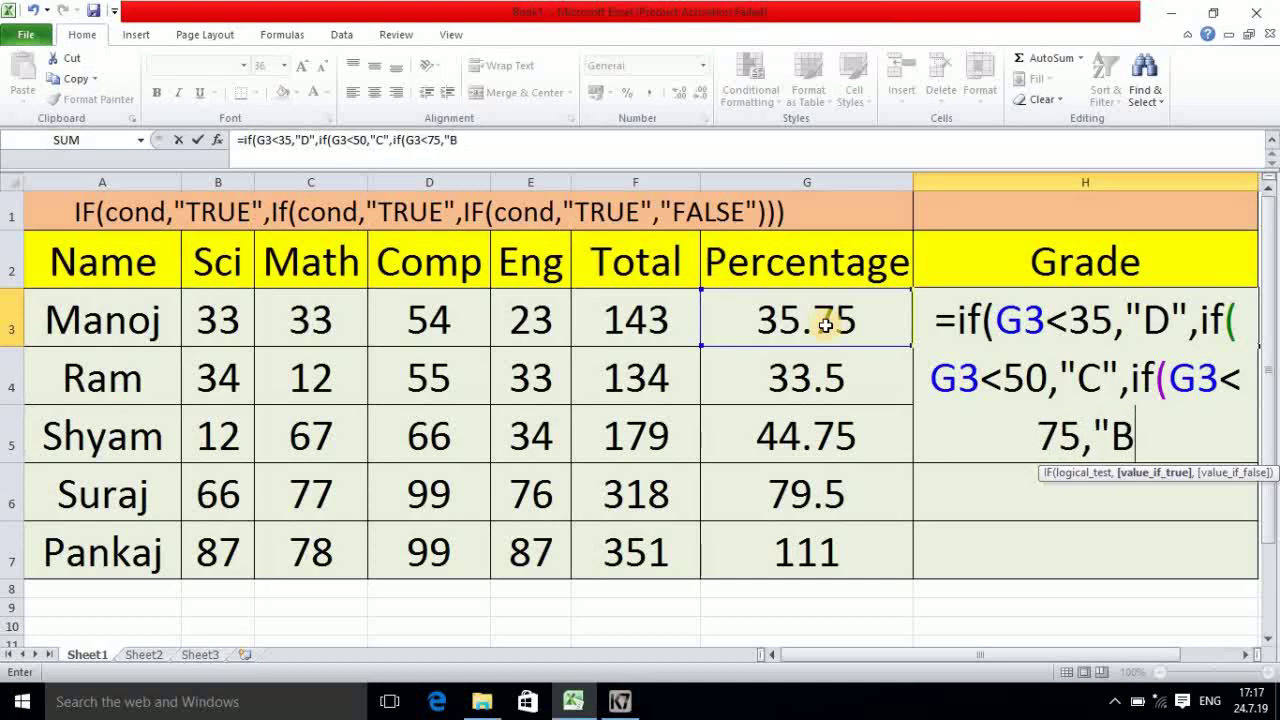
type("\",")
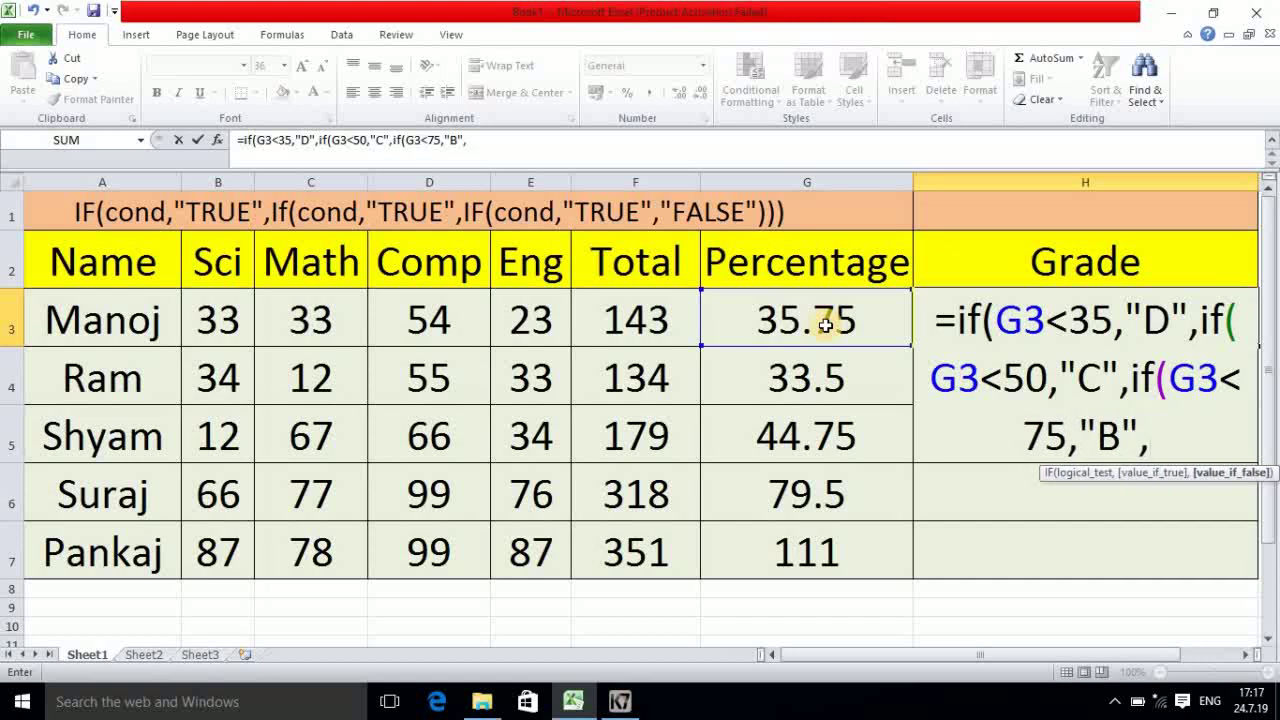
Step: Nest a fourth IF in the H3 formula that returns "A" when G3<100
type("if")
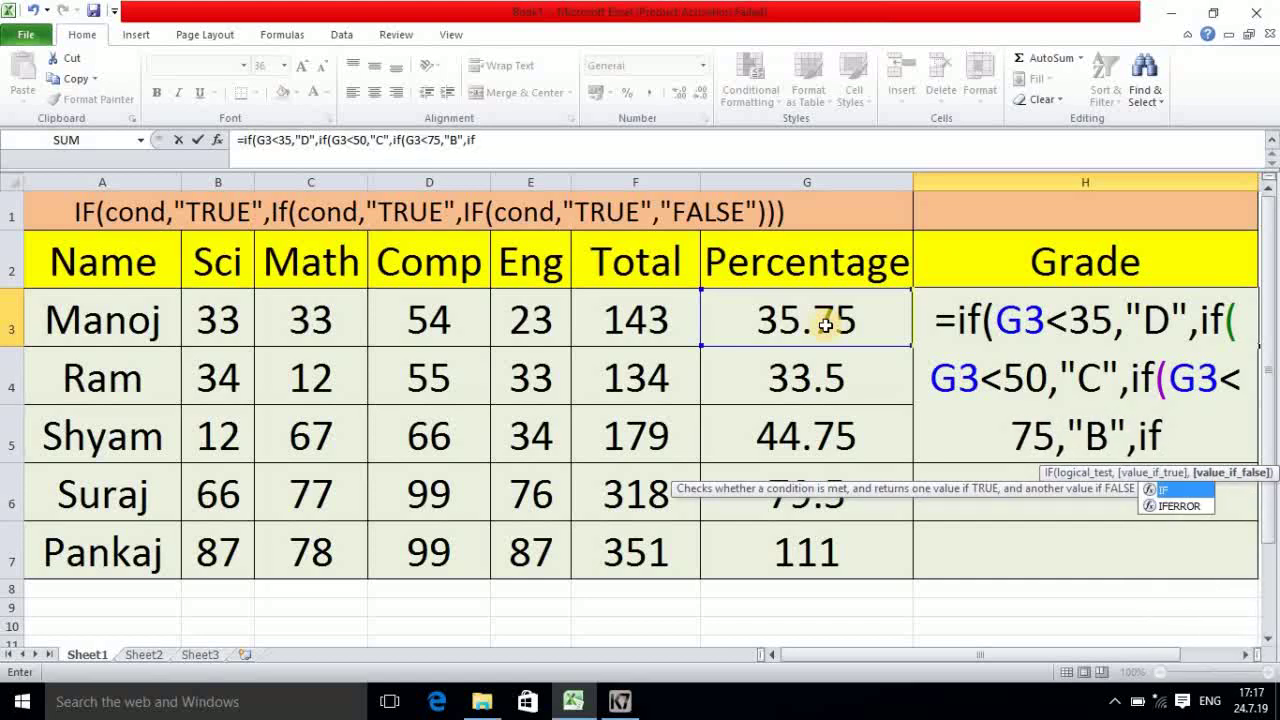
type("(")
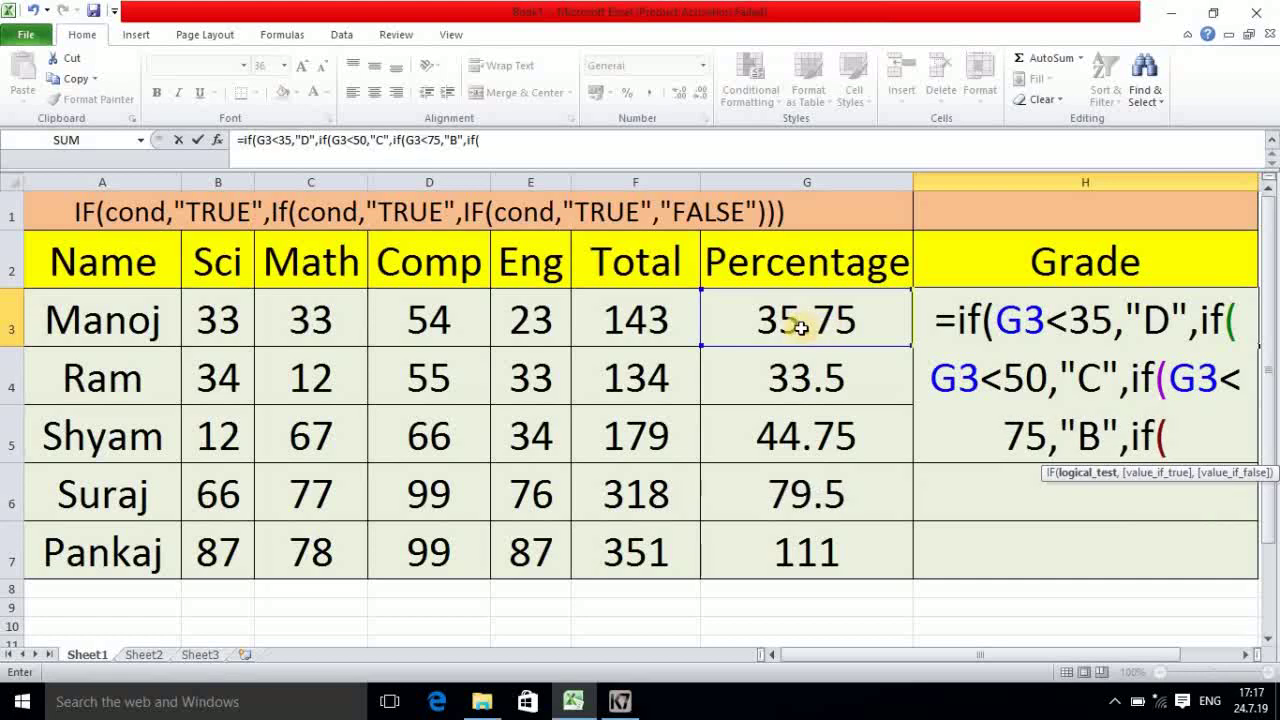
left_click(801, 328)
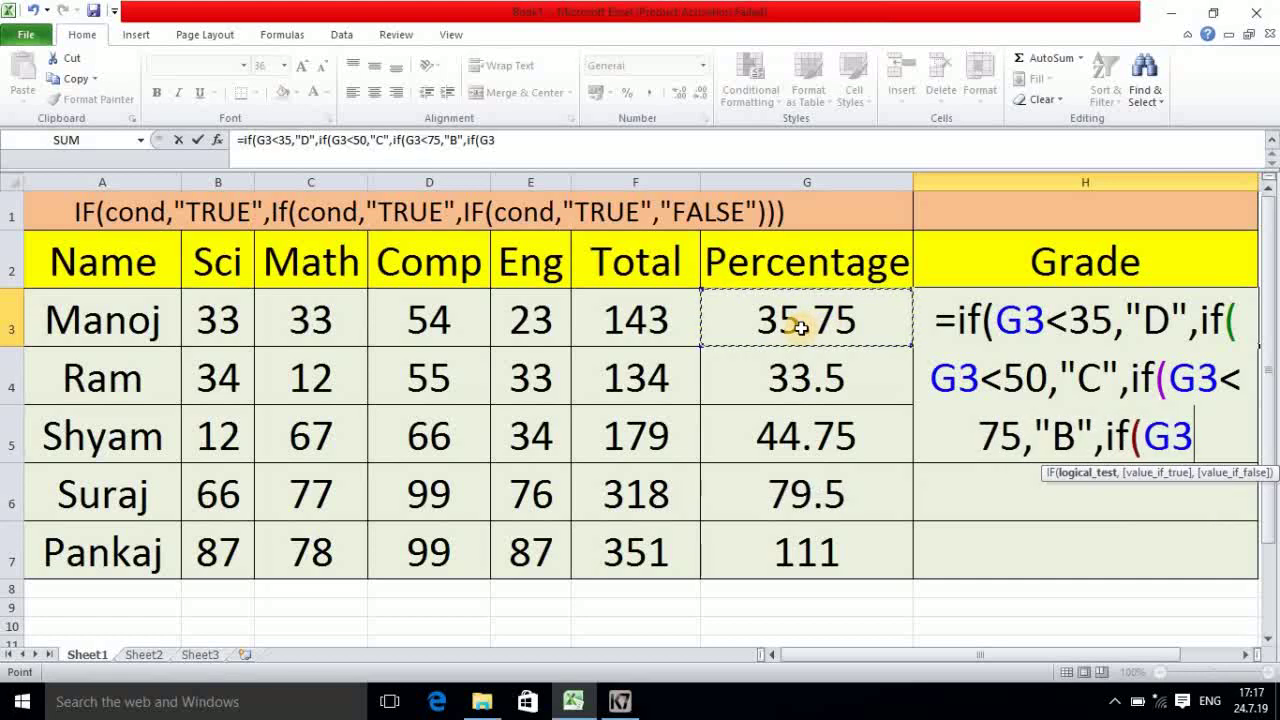
type("<100")
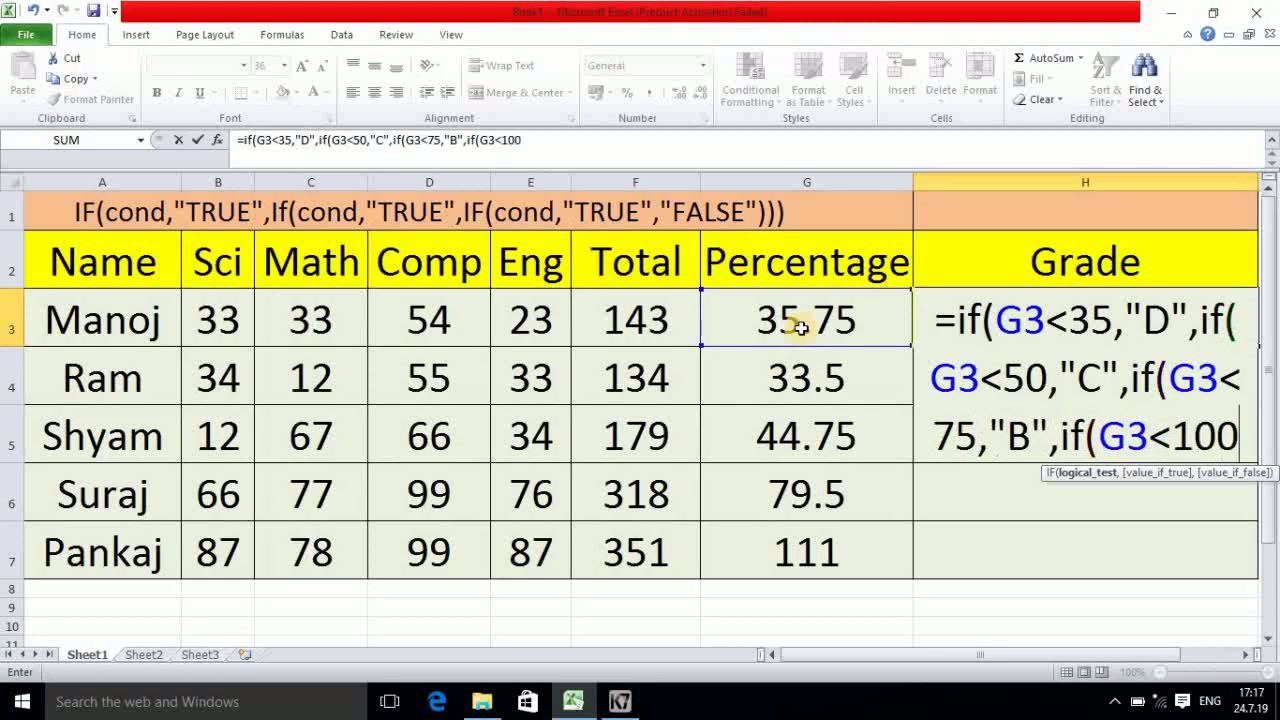
type(",")
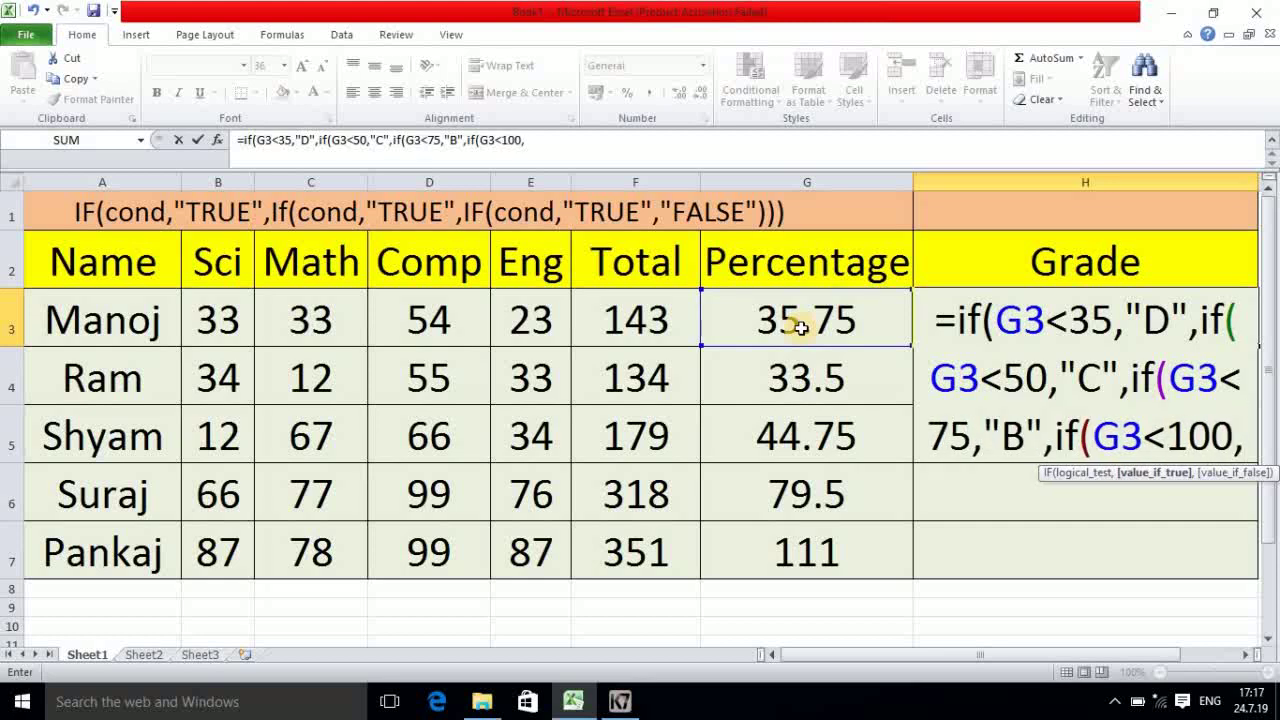
type("\"")
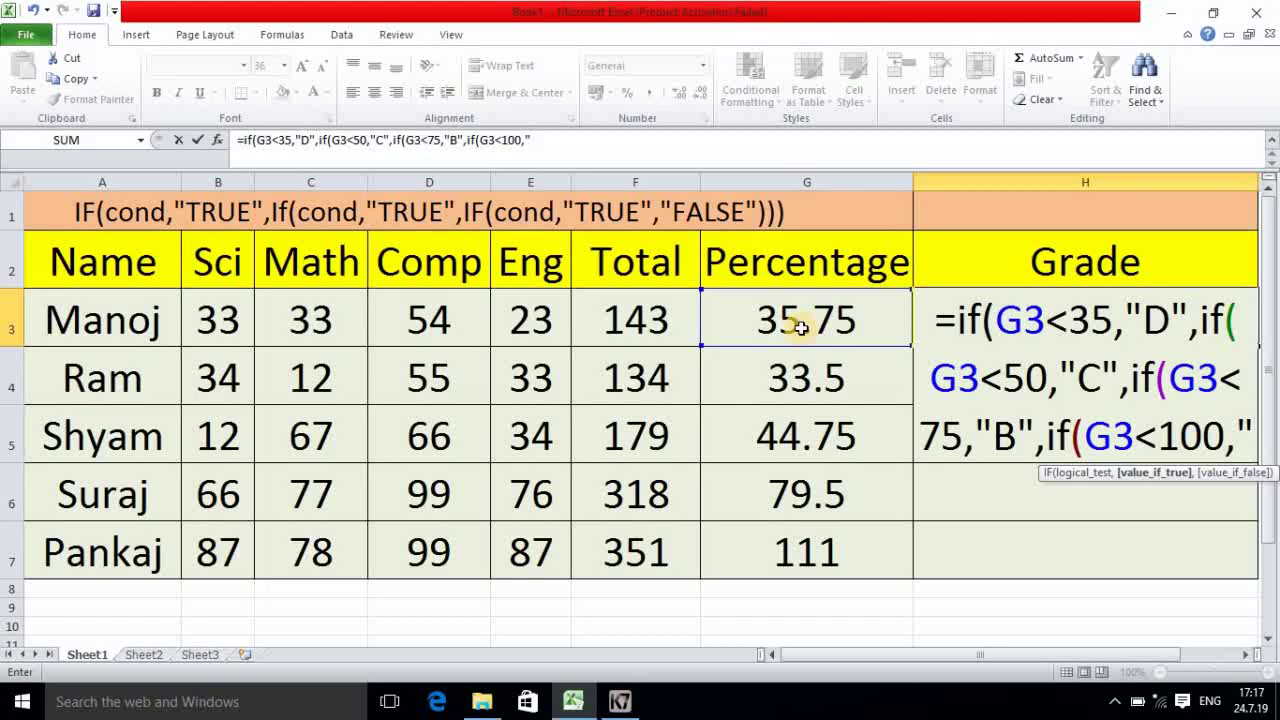
type("A")
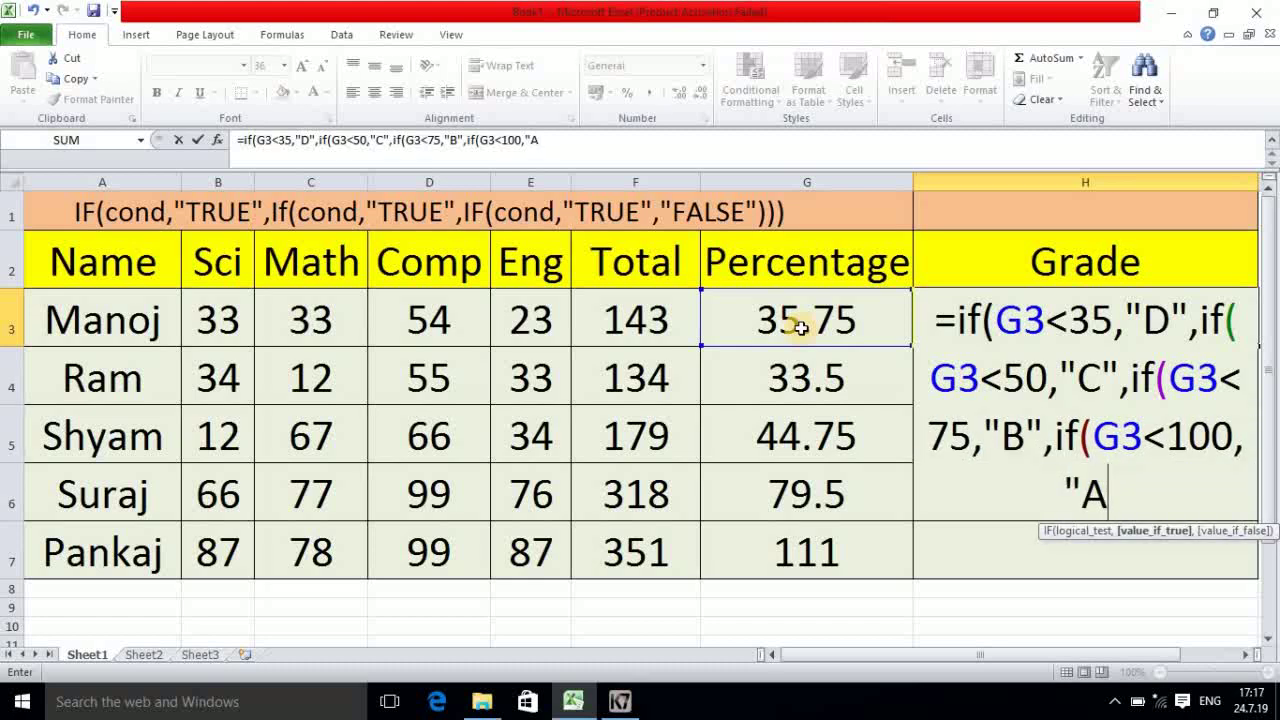
type("\"")
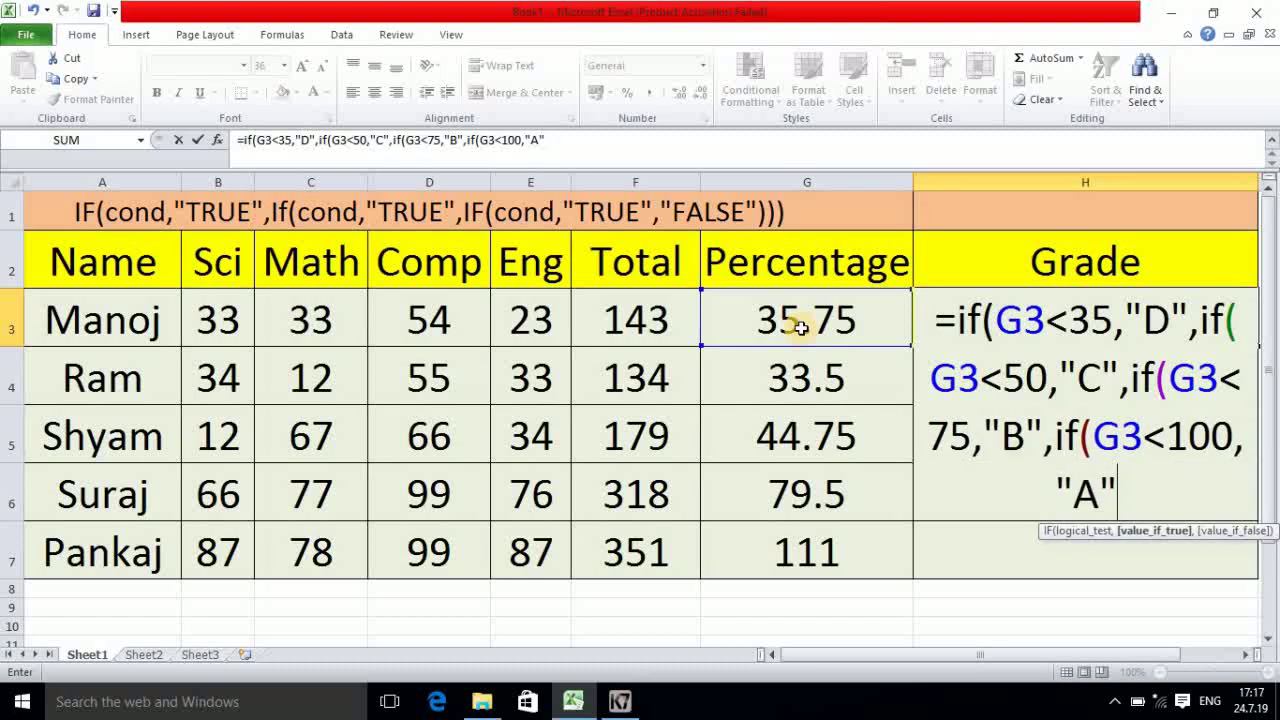
Step: Complete the H3 formula with "Not Valid" as the last false value and fill it down through H7
type(",\"")
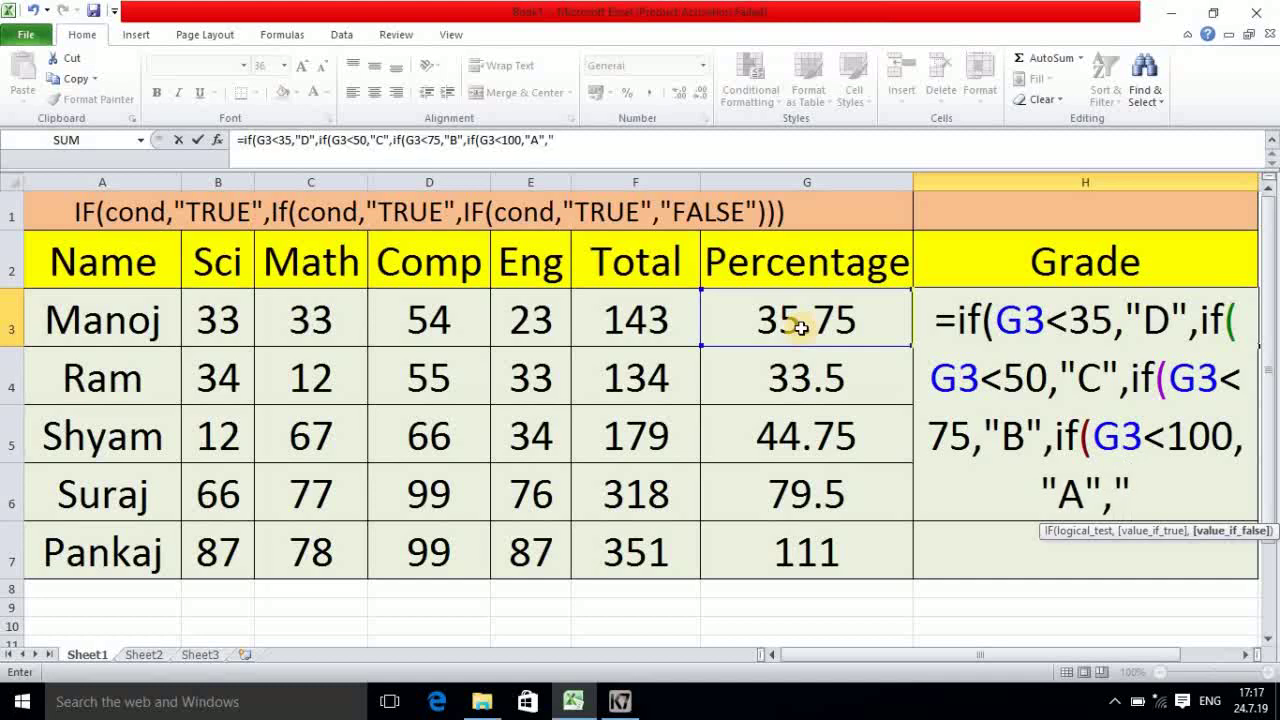
type("Not ")
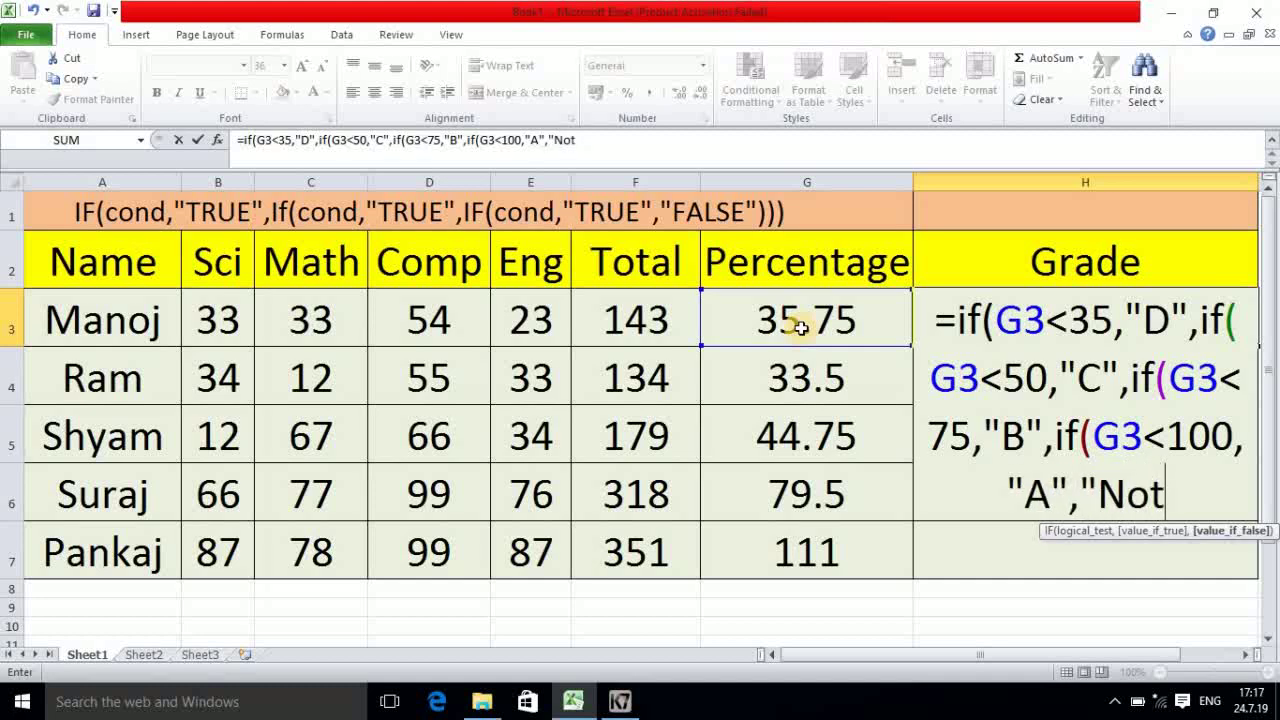
type("Valid")
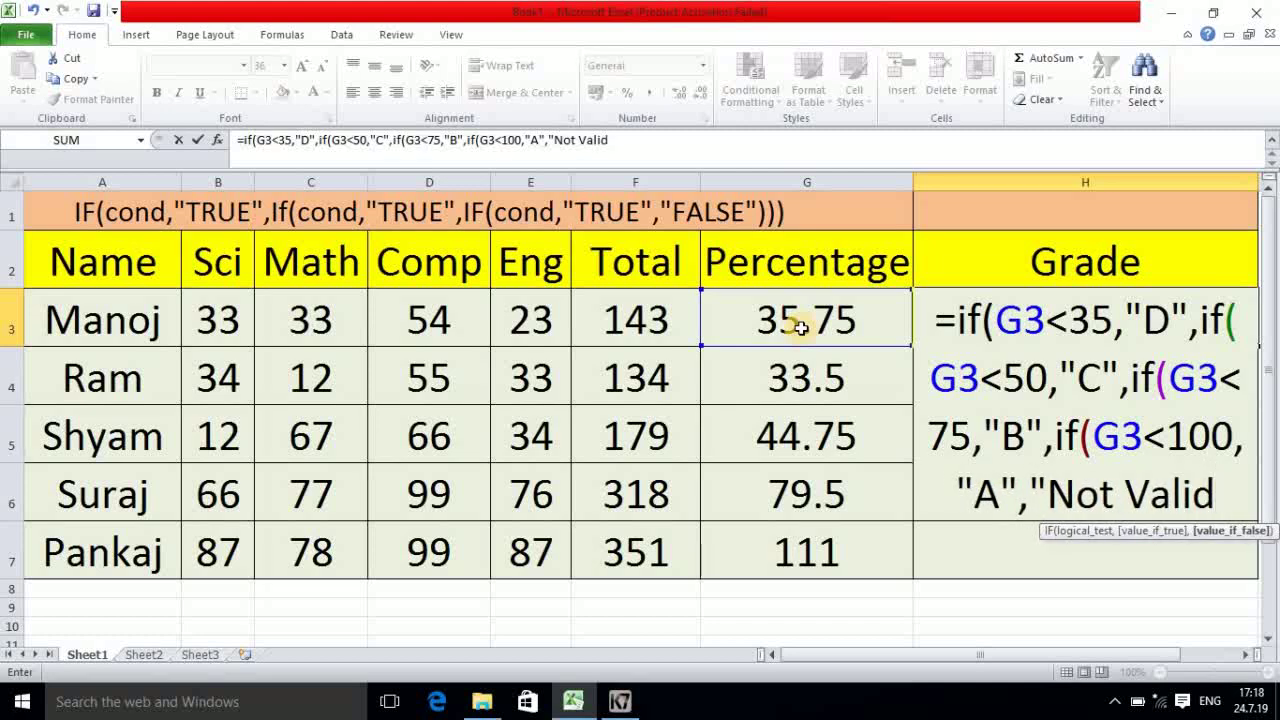
type("\"")
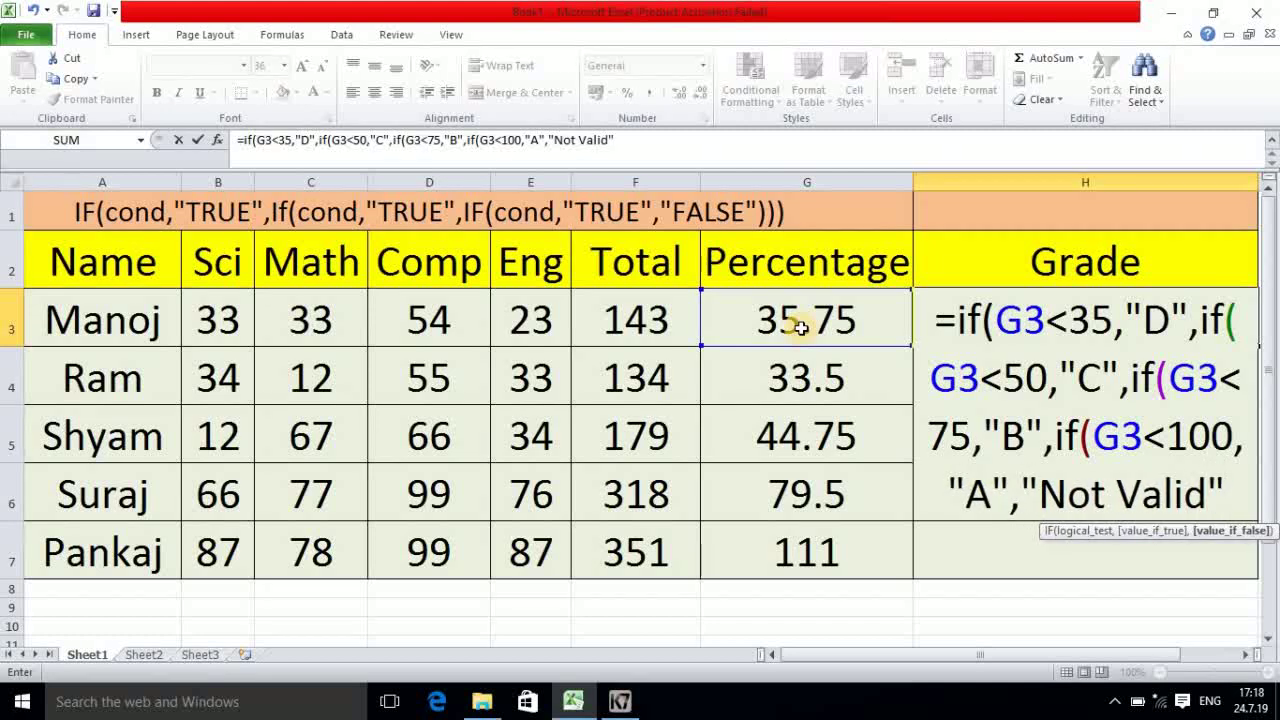
type("))")
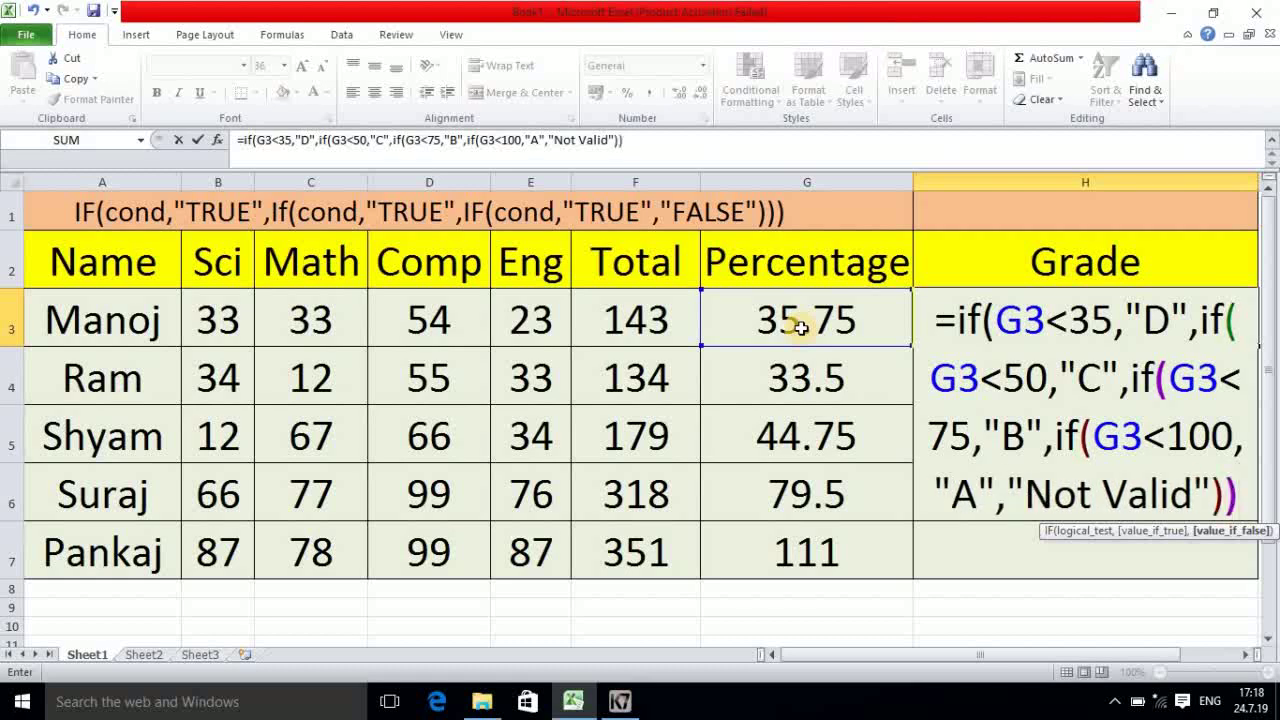
type(")")
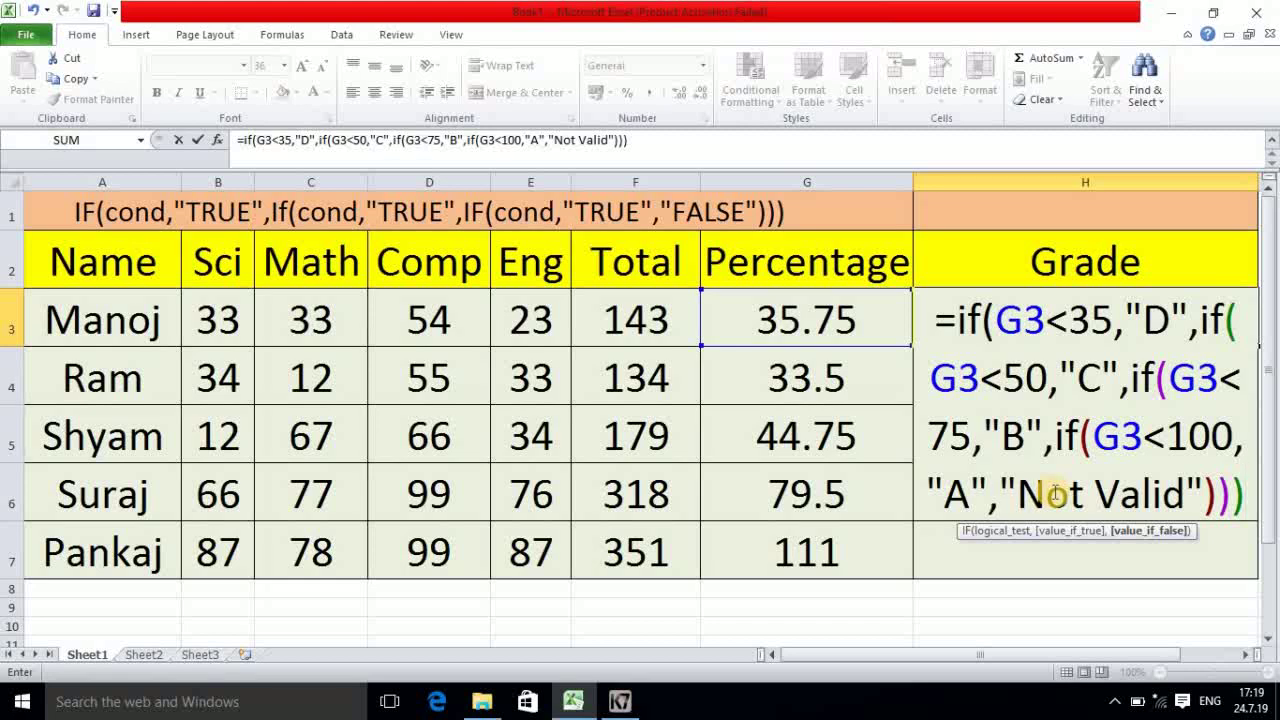
key("ctrl+Return")
left_click_drag(1256, 345, 1229, 563)
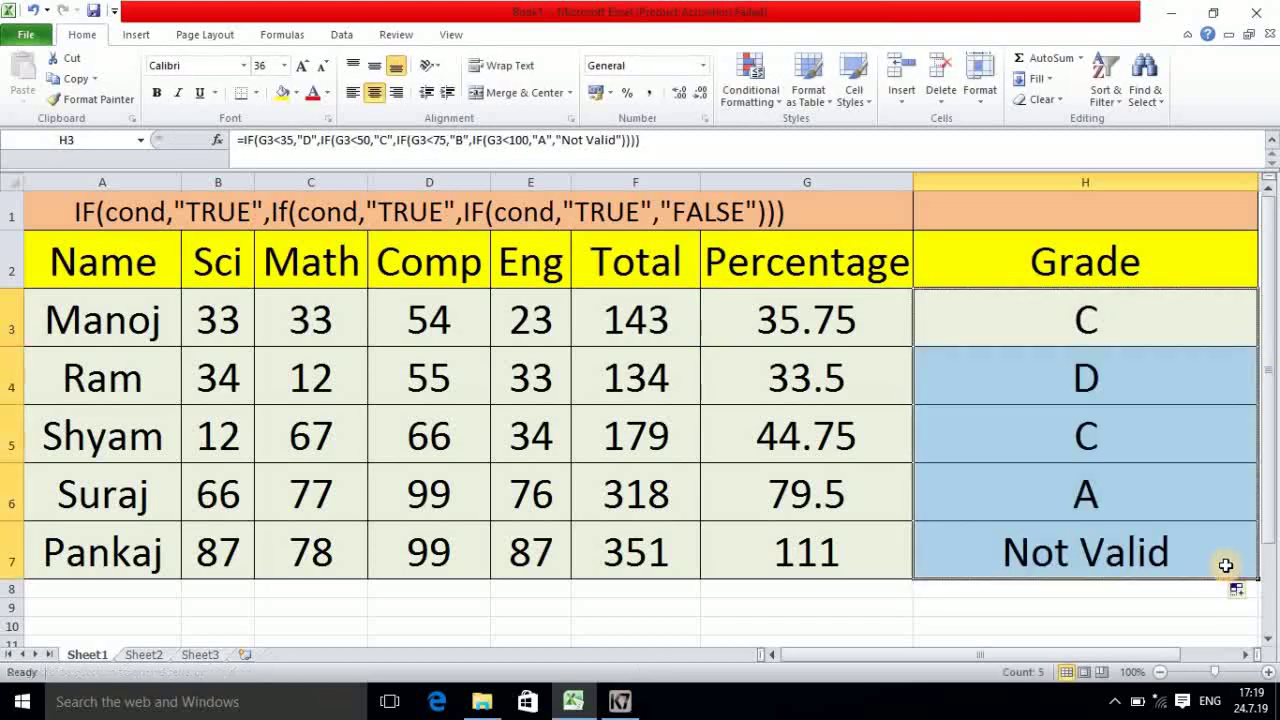